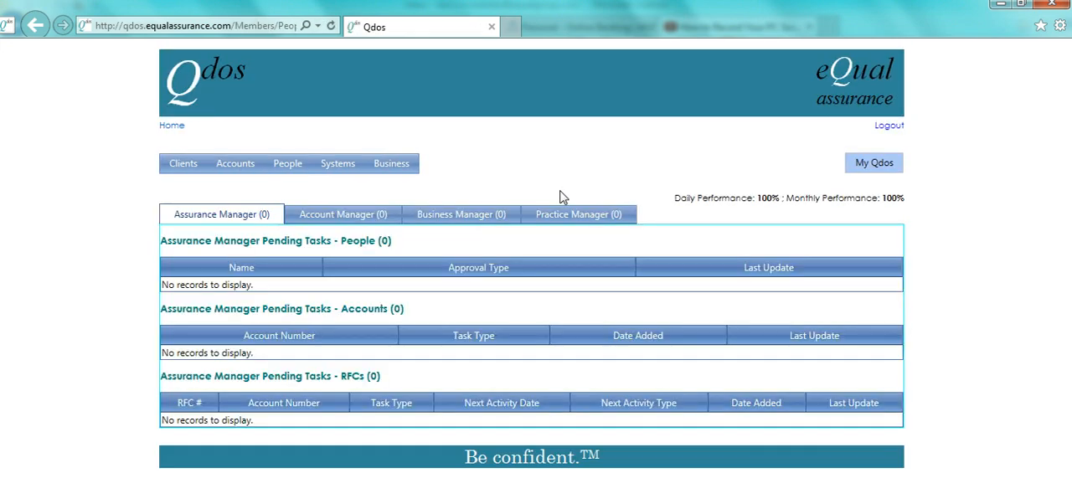
Step: Start a new person record and assign it to the practice Ace Health and Safety Specialists
{"action": "mouse_move", "coordinate": [287, 168]}
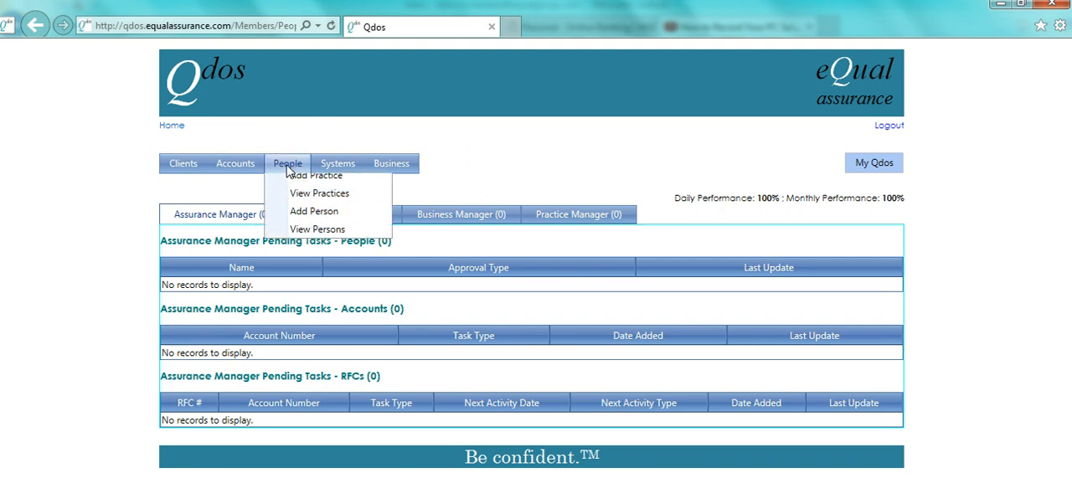
{"action": "left_click", "coordinate": [292, 217]}
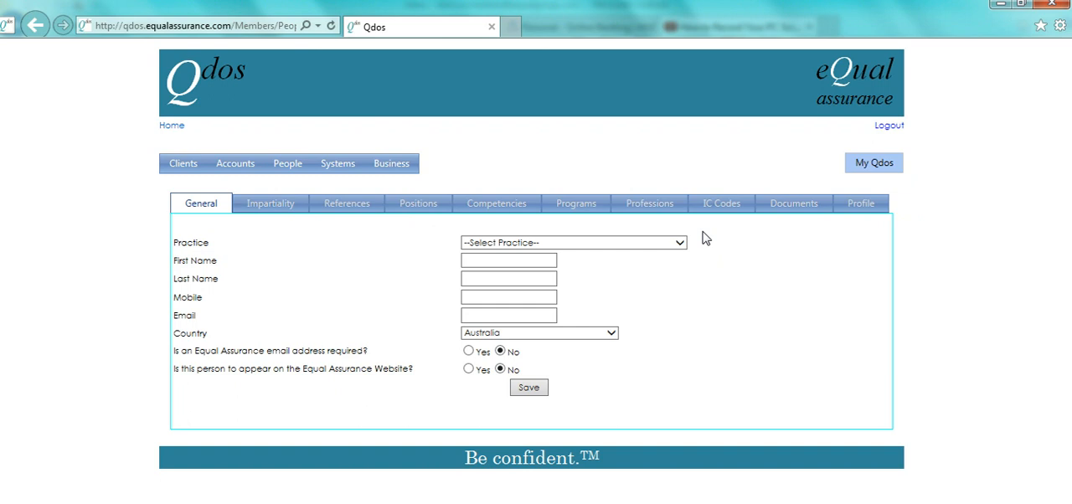
{"action": "left_click", "coordinate": [634, 245]}
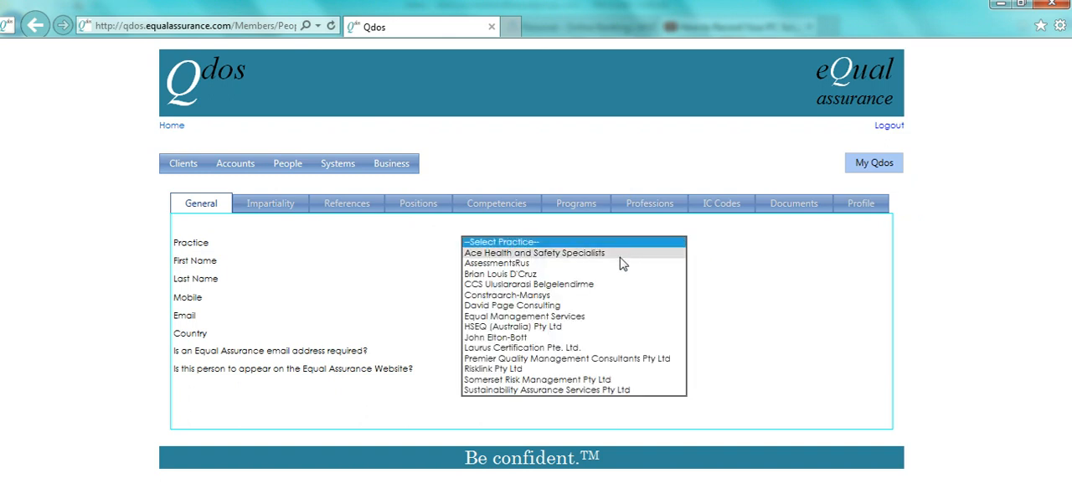
{"action": "left_click", "coordinate": [622, 253]}
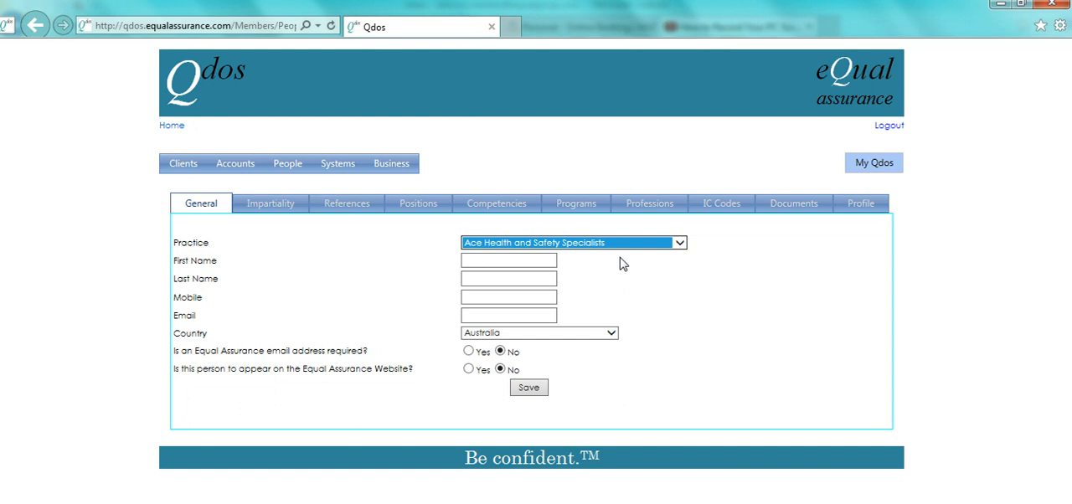
Step: Enter the new person's first name in the general details
{"action": "left_click", "coordinate": [494, 260]}
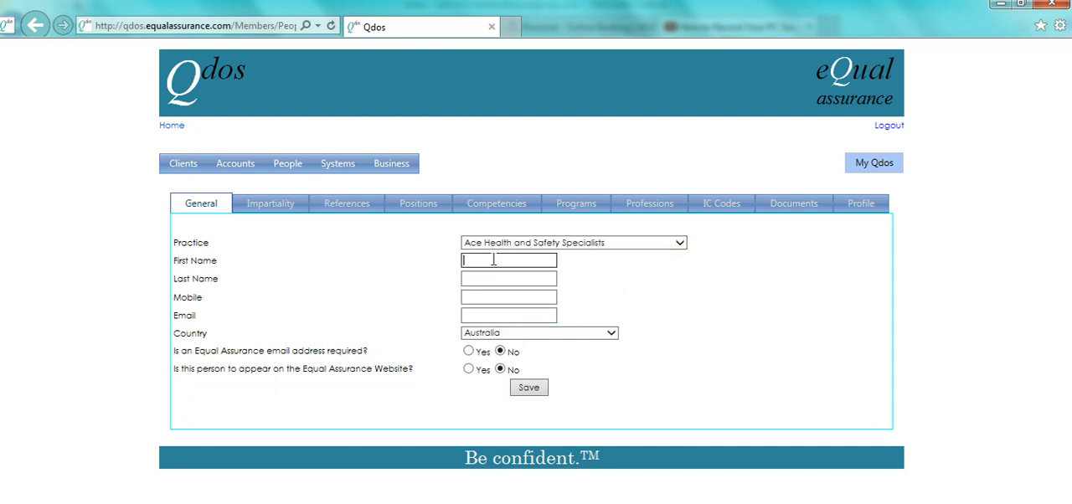
{"action": "type", "text": "Andrea"}
{"action": "key", "text": "Tab"}
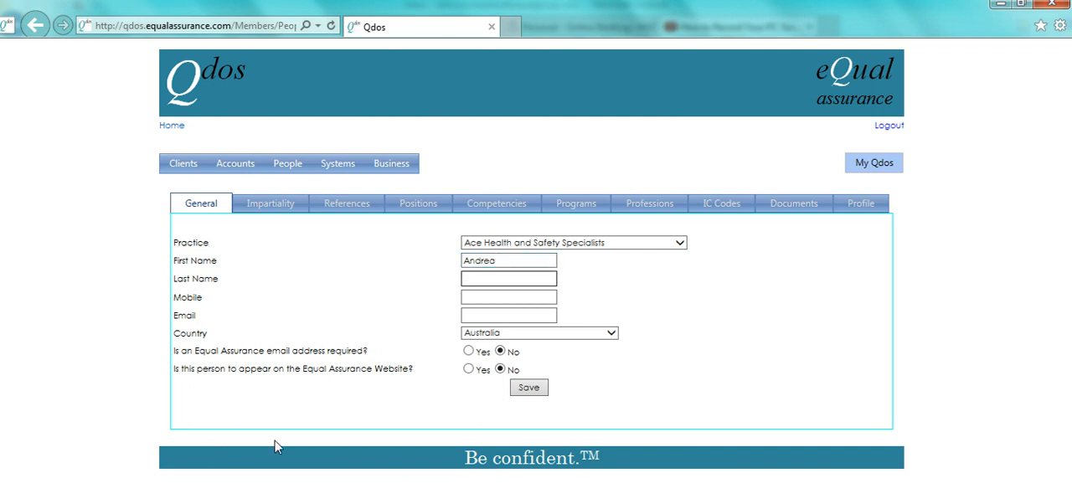
Step: Copy the person's surname from the AS CV August 2013 PDF in their document folder into the record's Last Name
{"action": "mouse_move", "coordinate": [252, 501]}
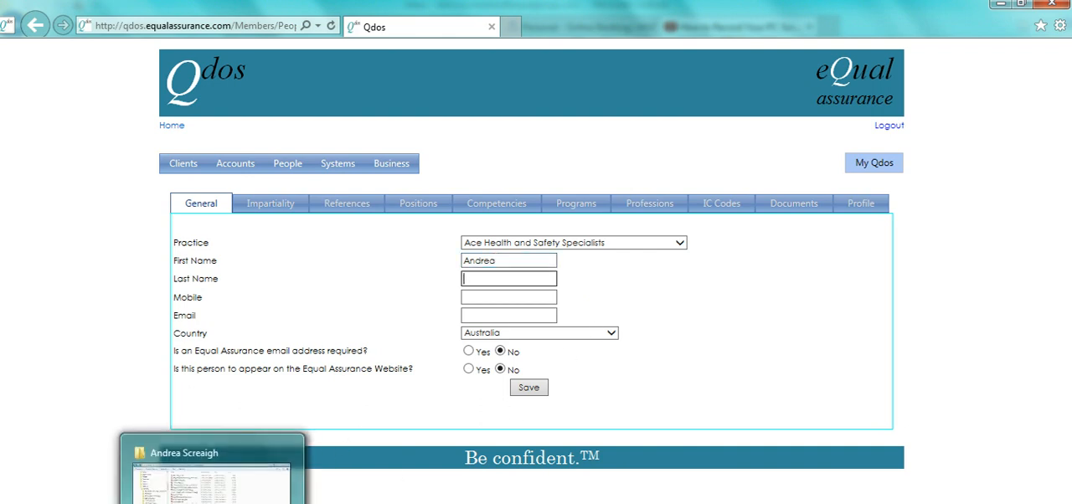
{"action": "left_click", "coordinate": [216, 478]}
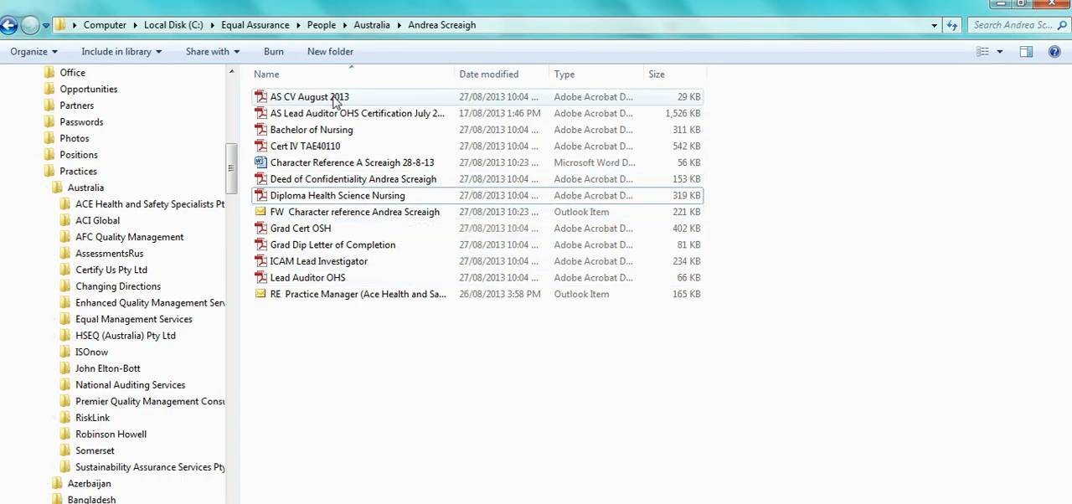
{"action": "double_click", "coordinate": [335, 99]}
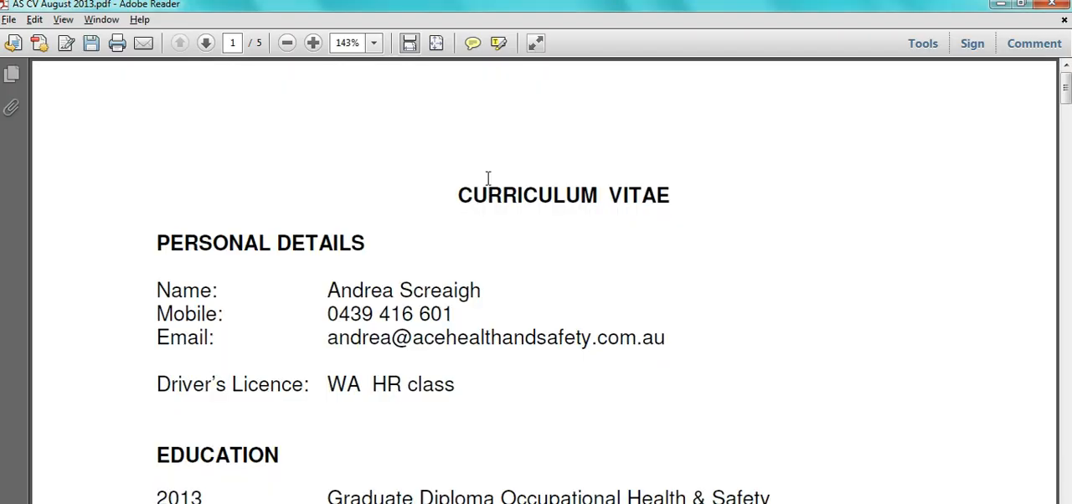
{"action": "double_click", "coordinate": [445, 293]}
{"action": "key", "text": "ctrl+c"}
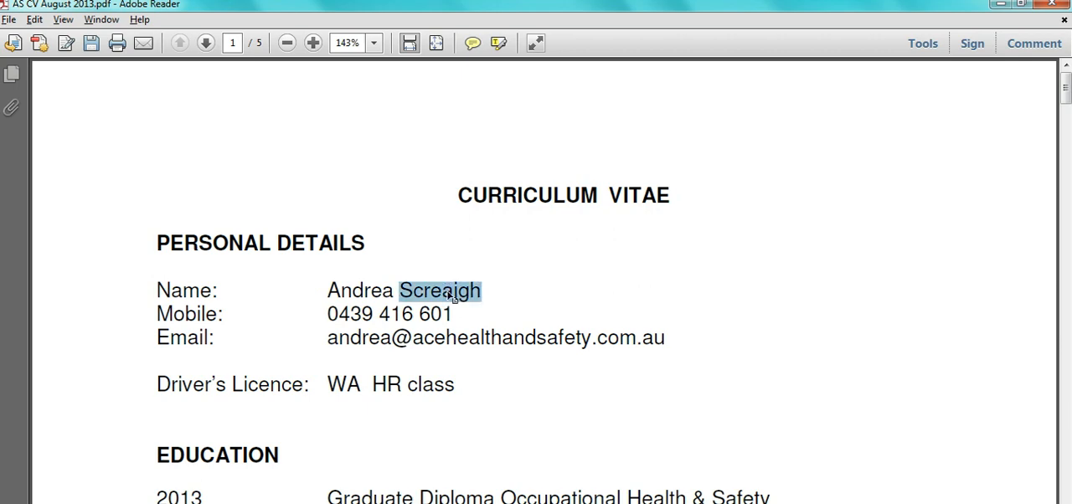
{"action": "key", "text": "alt+Tab"}
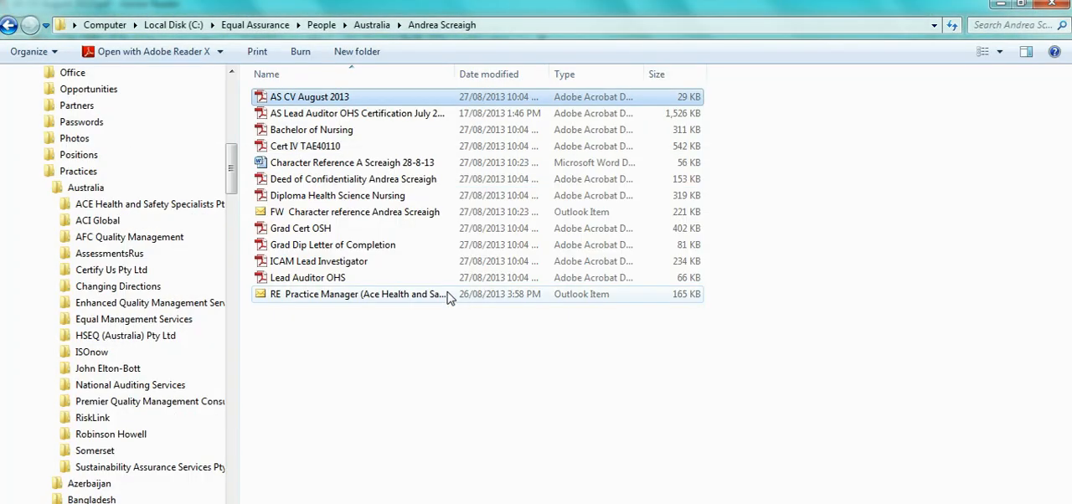
{"action": "key", "text": "alt+Tab"}
{"action": "key", "text": "alt+Tab"}
{"action": "key", "text": "ctrl+v"}
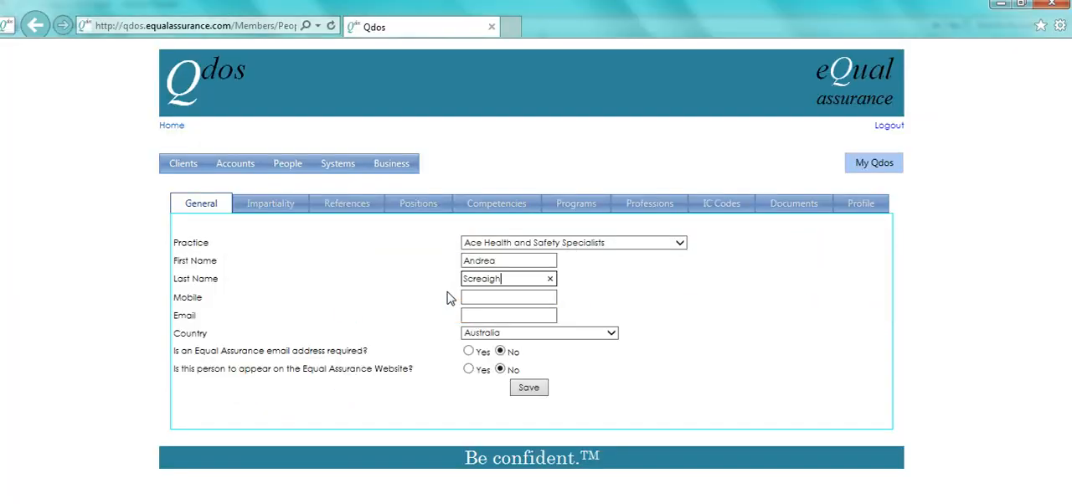
Step: Copy the mobile number from the CV into the record's Mobile field, replacing the leading zero with country code 61
{"action": "key", "text": "alt+Tab"}
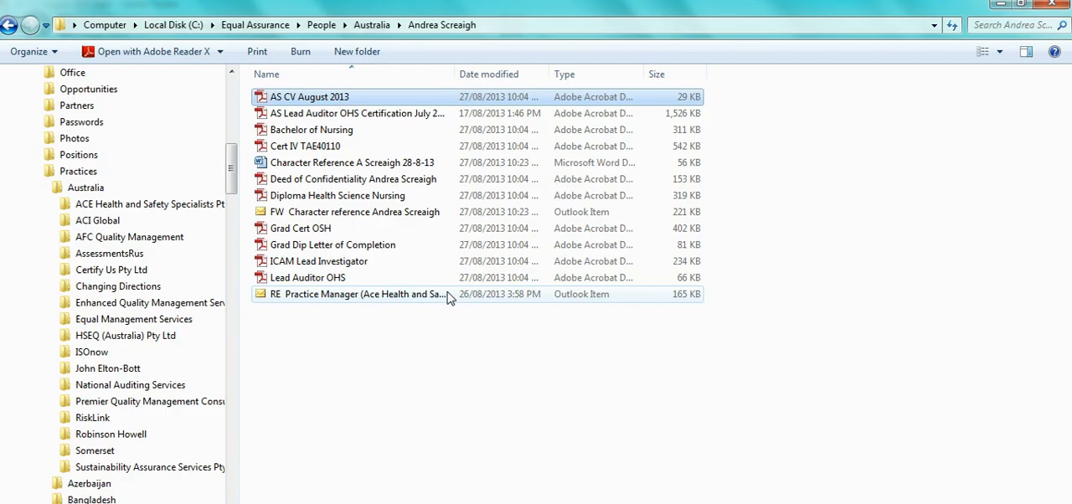
{"action": "key", "text": "alt+Tab"}
{"action": "key", "text": "alt+Tab"}
{"action": "key", "text": "alt+Tab"}
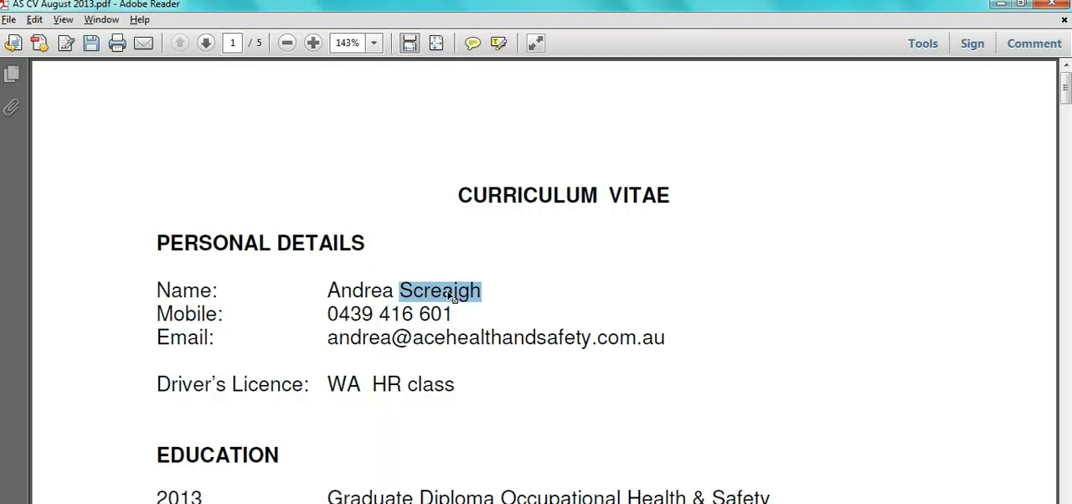
{"action": "left_click_drag", "start_coordinate": [333, 314], "coordinate": [440, 318]}
{"action": "key", "text": "ctrl+c"}
{"action": "key", "text": "alt+Tab"}
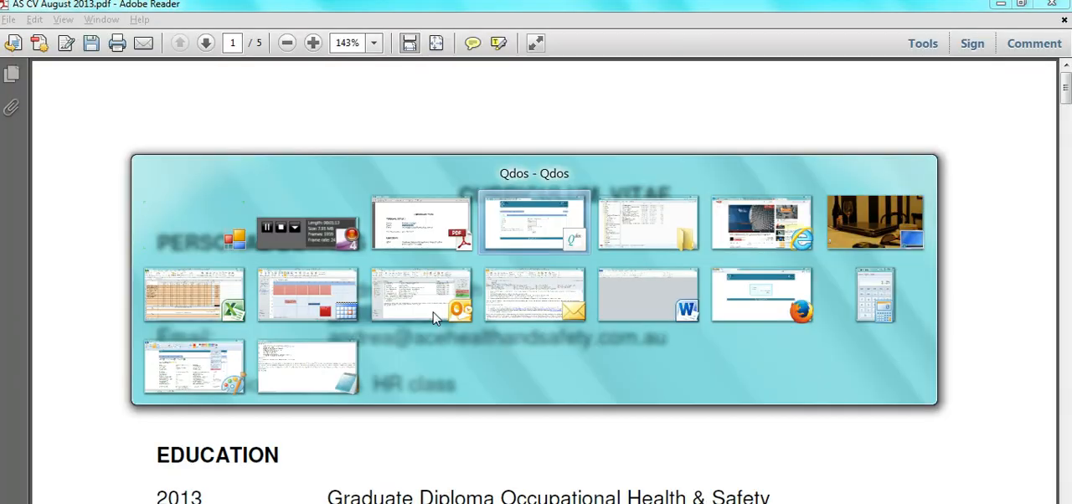
{"action": "key", "text": "ctrl+v"}
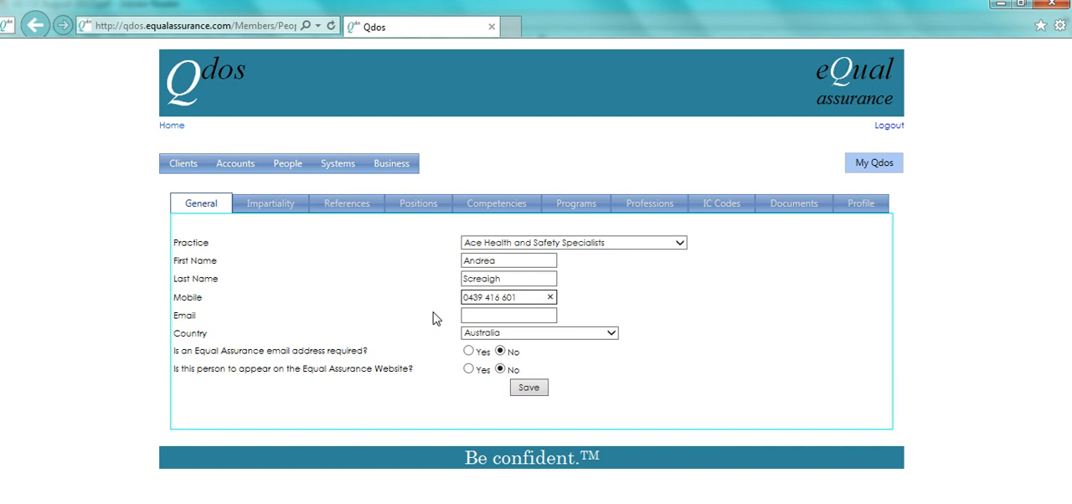
{"action": "key", "text": "Delete"}
{"action": "type", "text": "61"}
{"action": "key", "text": "Tab"}
Step: Copy the e-mail address from the CV into the record's Email field and save the general details
{"action": "key", "text": "alt+Tab"}
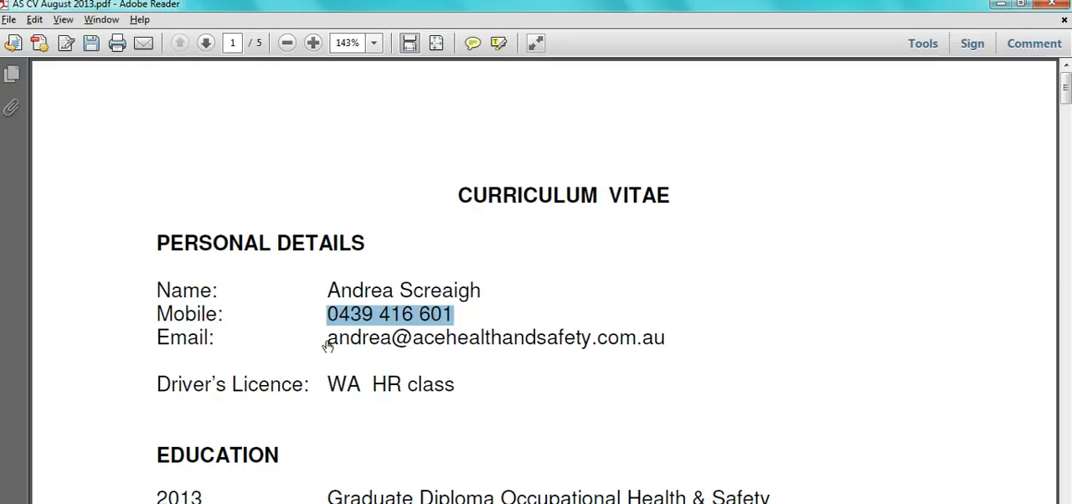
{"action": "left_click_drag", "start_coordinate": [324, 339], "coordinate": [671, 325]}
{"action": "key", "text": "alt+Tab"}
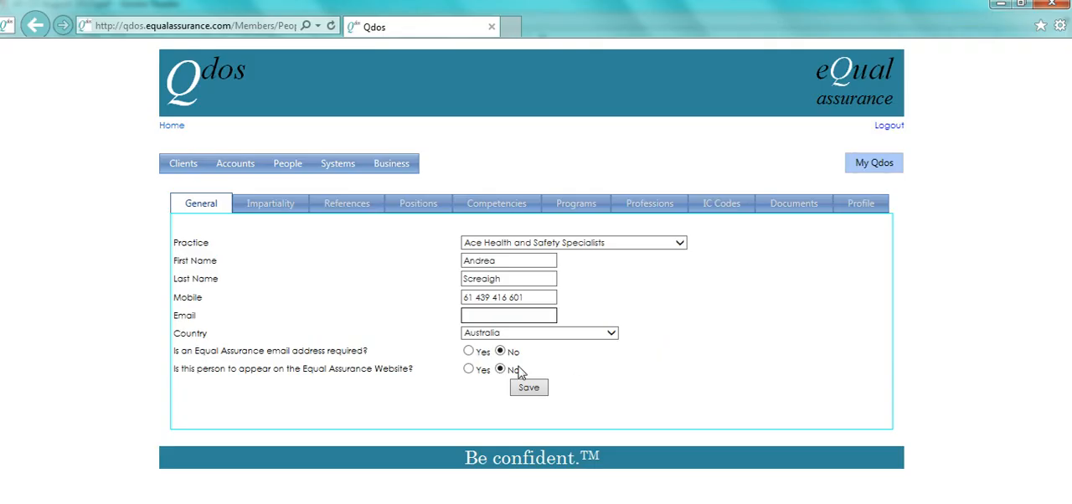
{"action": "key", "text": "ctrl+v"}
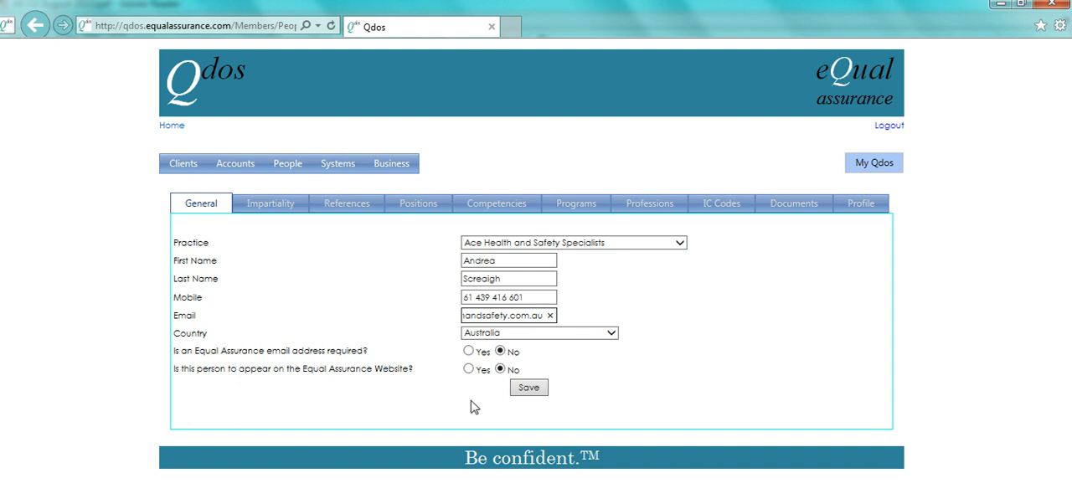
{"action": "left_click", "coordinate": [522, 390]}
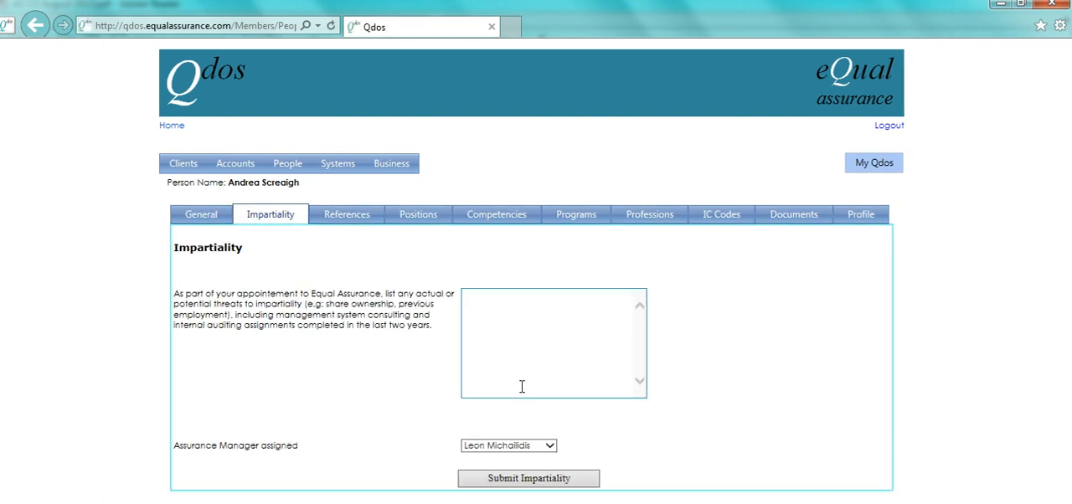
Step: Begin the impartiality statement by stating that the named person "is a consultant to ACE"
{"action": "left_click", "coordinate": [530, 337]}
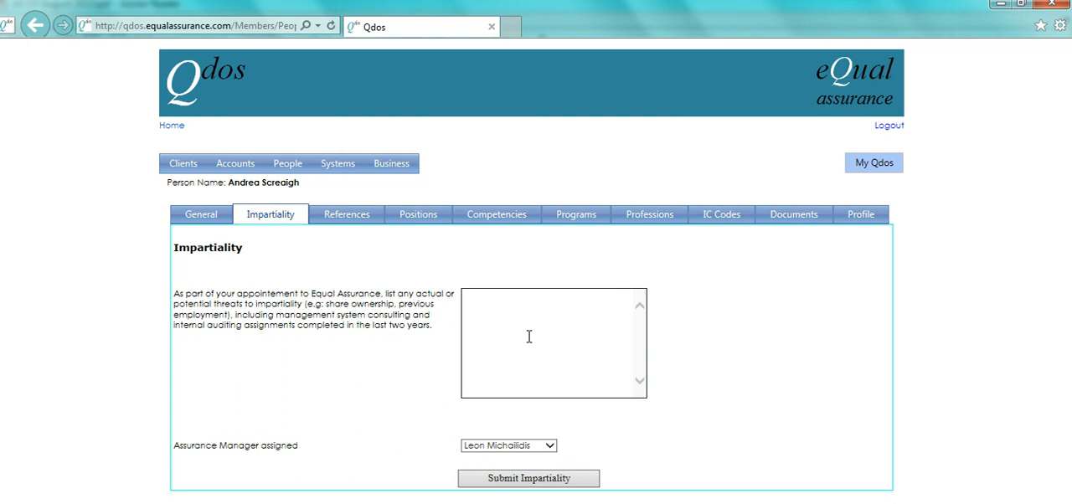
{"action": "type", "text": "Andrea is a consultant to AC"}
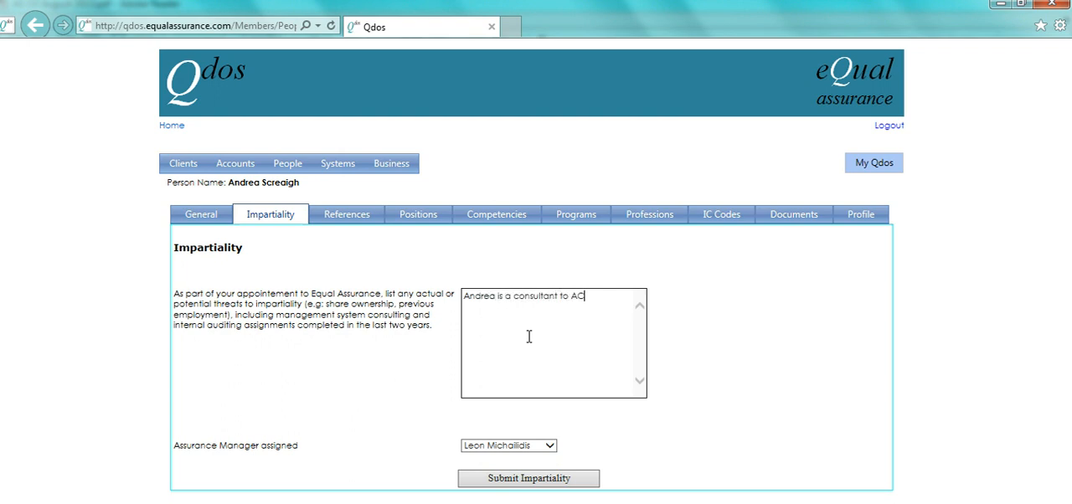
{"action": "type", "text": "E. There are no know"}
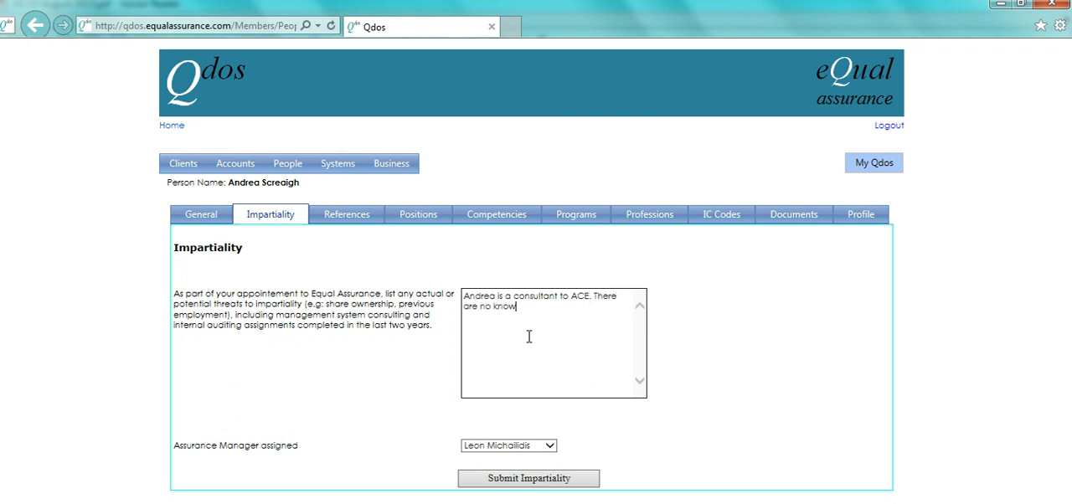
{"action": "type", "text": "n threats to impartiality that "}
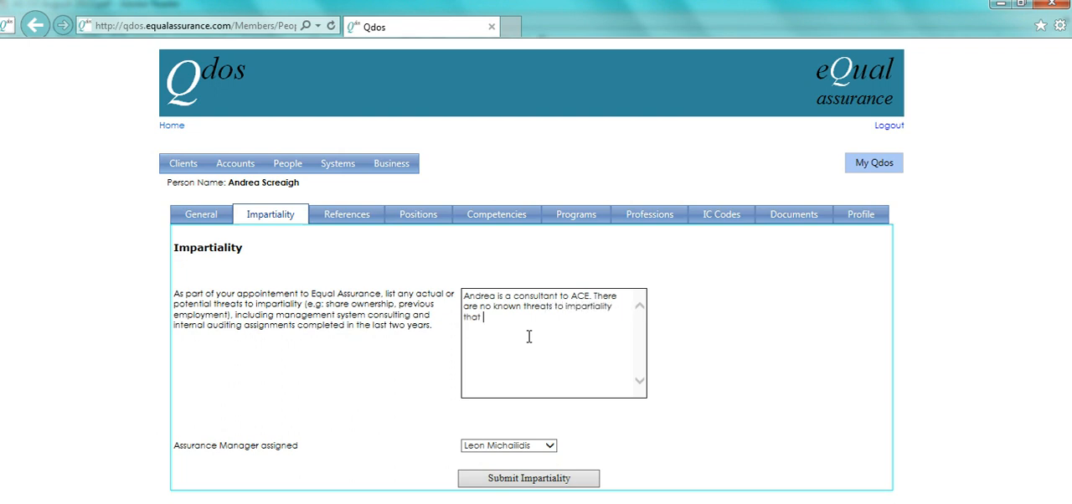
{"action": "type", "text": "connot normally be managed."}
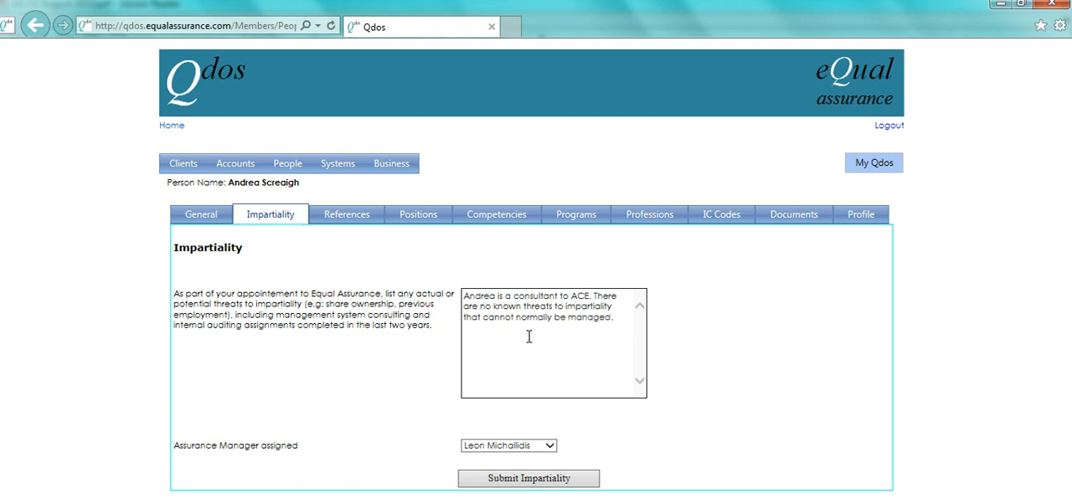
Step: Add "There are no known threats to impartiality that cannot normally be managed." to the statement and submit the impartiality details
{"action": "left_click", "coordinate": [546, 482]}
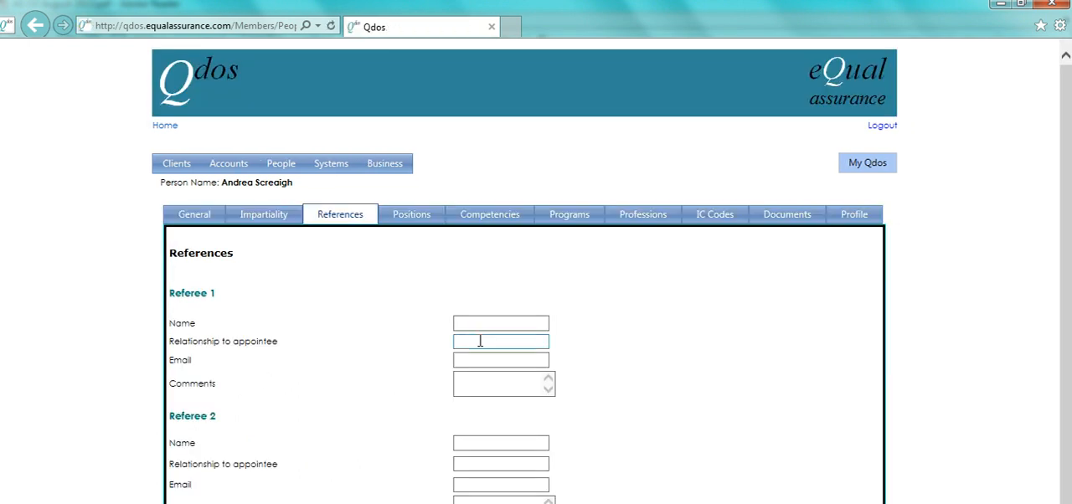
Step: Enter Referee 1's full name and set the relationship to appointee to "Manager"
{"action": "left_click", "coordinate": [514, 323]}
{"action": "left_click", "coordinate": [482, 341]}
{"action": "type", "text": "Manager"}
Step: Copy the sender's details from the saved RE Practice Manager (Ace Health and Safety Specialists) message into Referee 1's Email field
{"action": "left_click", "coordinate": [499, 358]}
{"action": "key", "text": "alt+Tab"}
{"action": "key", "text": "alt+Tab"}
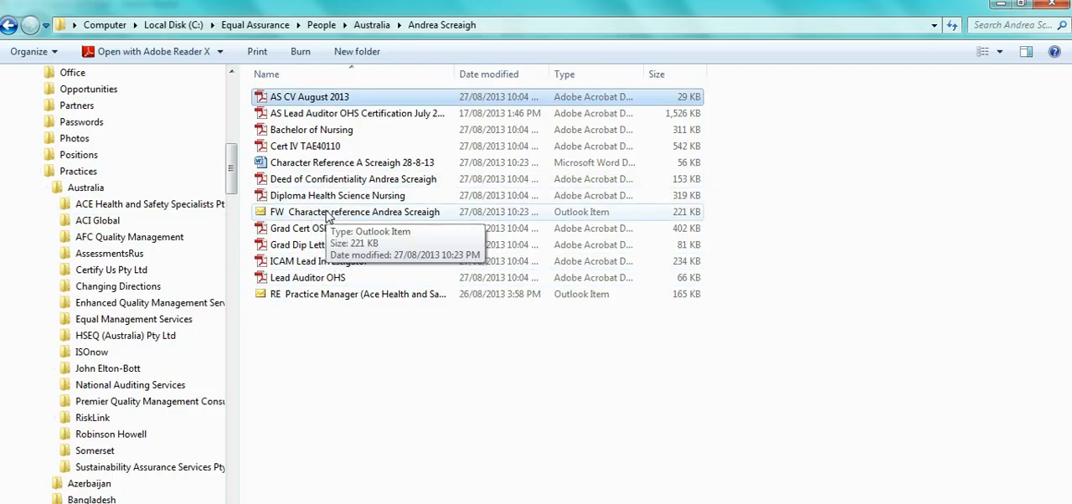
{"action": "double_click", "coordinate": [359, 294]}
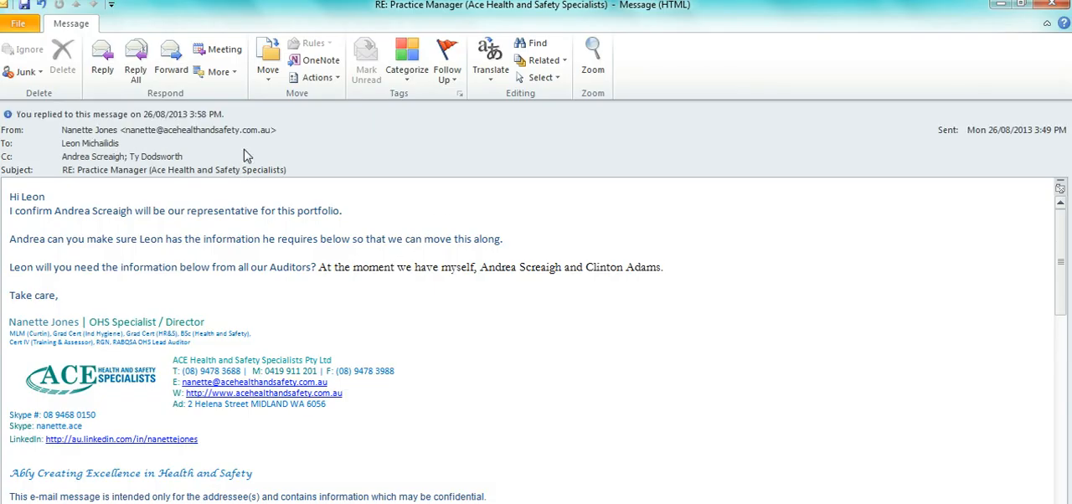
{"action": "left_click", "coordinate": [277, 134]}
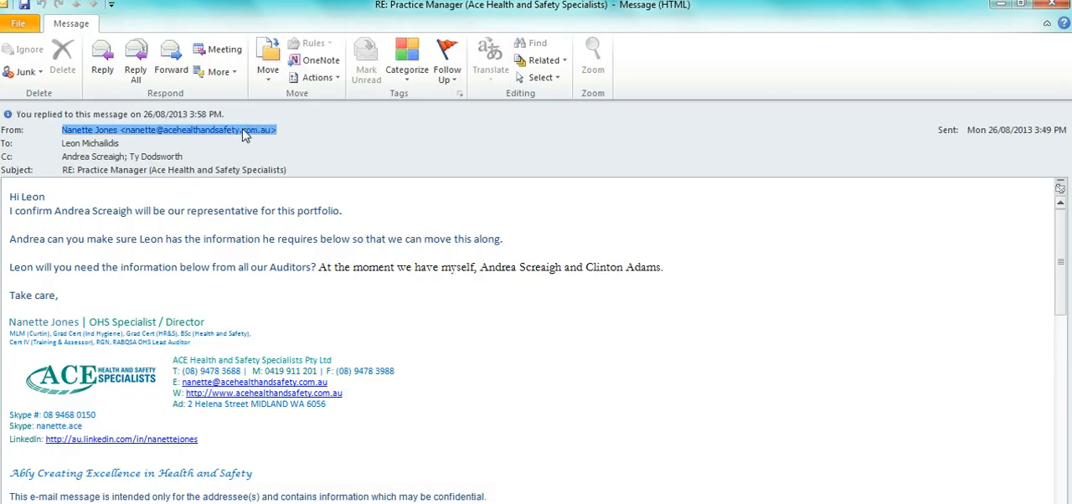
{"action": "key", "text": "alt+Tab"}
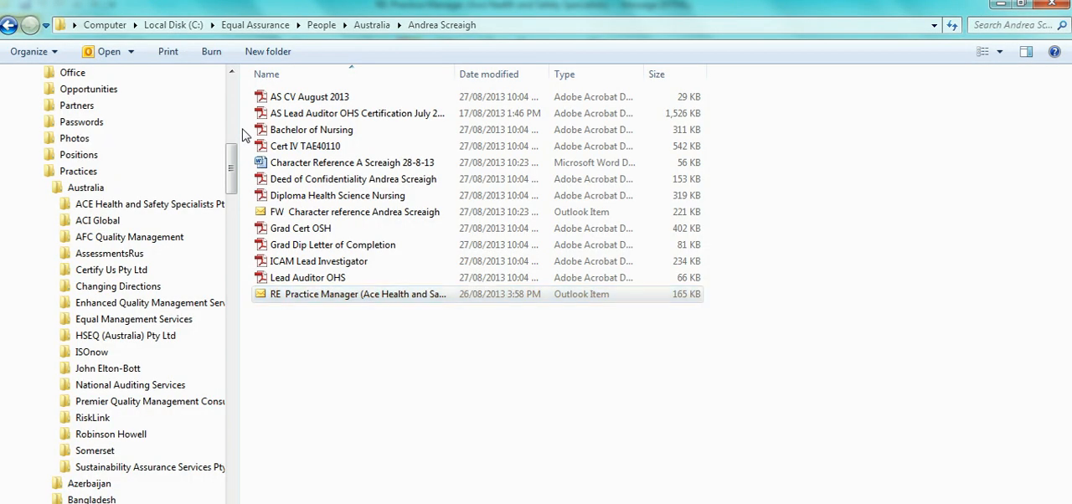
{"action": "key", "text": "alt+Tab"}
{"action": "key", "text": "alt+Tab"}
{"action": "key", "text": "ctrl+v"}
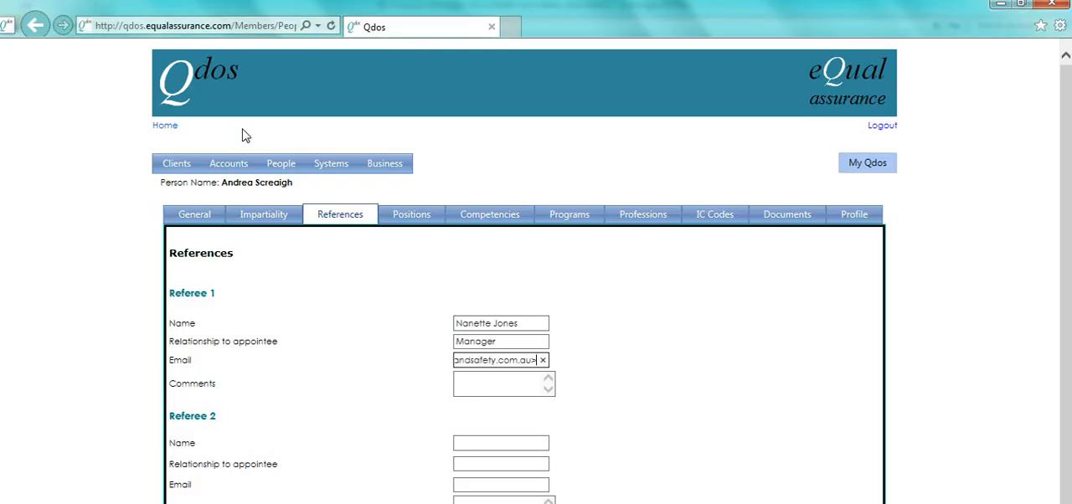
Step: Remove the sender's name and the angle brackets from Referee 1's Email entry, leaving only the address
{"action": "key", "text": "BackSpace"}
{"action": "key", "text": "Left"}
{"action": "key", "text": "Left"}
{"action": "key", "text": "Left"}
{"action": "key", "text": "Left"}
{"action": "key", "text": "Left"}
{"action": "key", "text": "Left"}
{"action": "key", "text": "Left"}
{"action": "key", "text": "Left"}
{"action": "key", "text": "Left"}
{"action": "key", "text": "Left"}
{"action": "key", "text": "Left"}
{"action": "key", "text": "Left"}
{"action": "key", "text": "Left"}
{"action": "key", "text": "Left"}
{"action": "key", "text": "Left"}
{"action": "key", "text": "Left"}
{"action": "key", "text": "Left"}
{"action": "key", "text": "Left"}
{"action": "key", "text": "Left"}
{"action": "key", "text": "Left"}
{"action": "key", "text": "Left"}
{"action": "key", "text": "Left"}
{"action": "key", "text": "shift+Home"}
{"action": "key", "text": "Delete"}
Step: Enter "See related documents." as the comment for Referee 1
{"action": "left_click", "coordinate": [503, 382]}
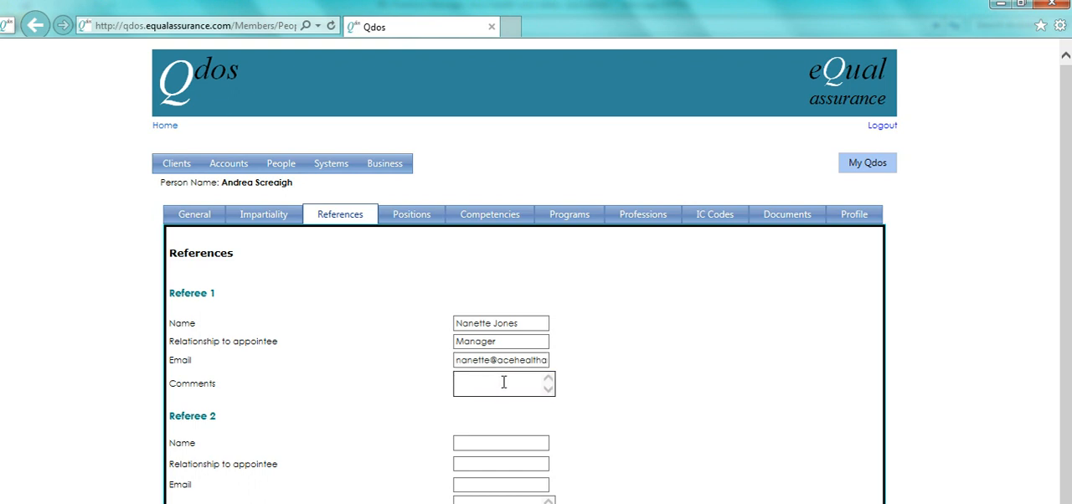
{"action": "type", "text": "See related c"}
{"action": "type", "text": "ocuments."}
Step: Copy the referee's full name from the Character Reference Word document in the person's folder into Referee 2's Name field
{"action": "left_click", "coordinate": [529, 445]}
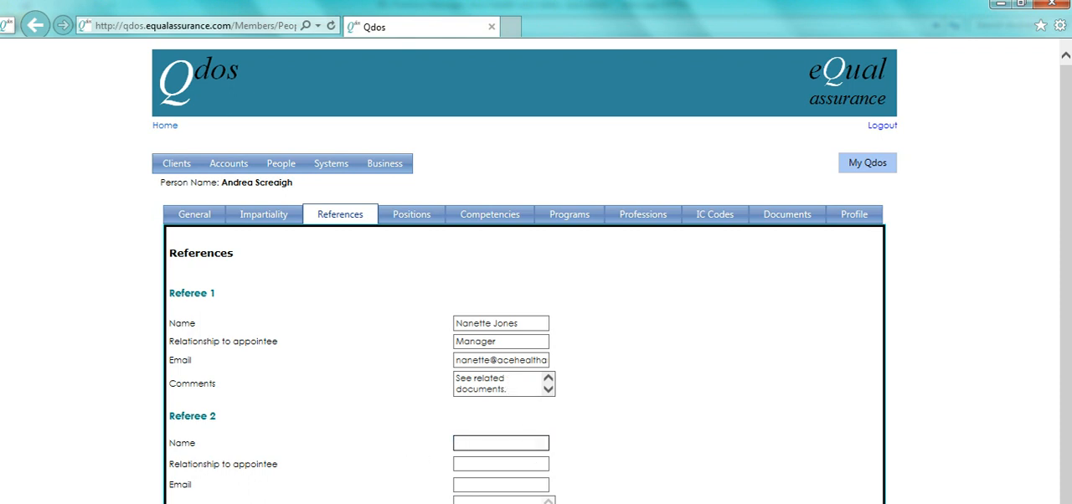
{"action": "mouse_move", "coordinate": [506, 503]}
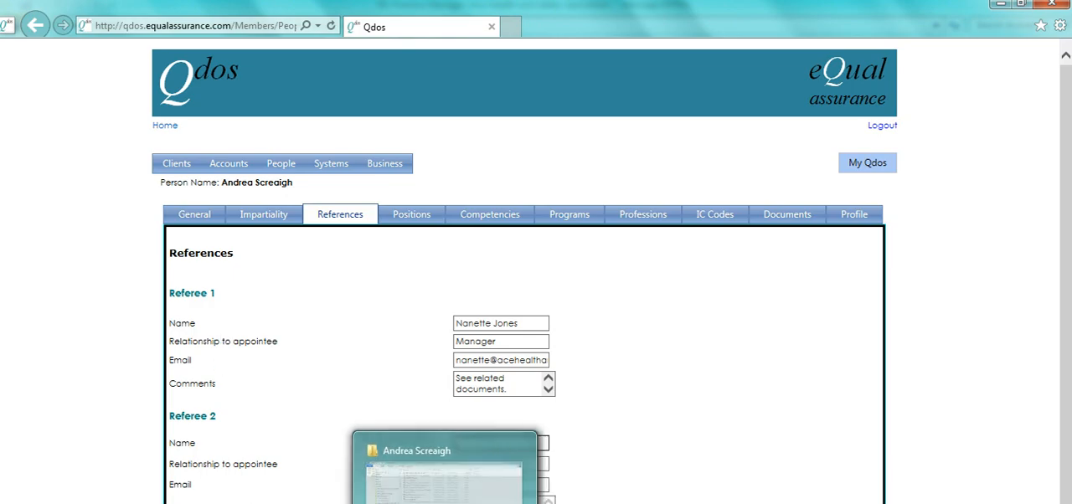
{"action": "left_click", "coordinate": [257, 503]}
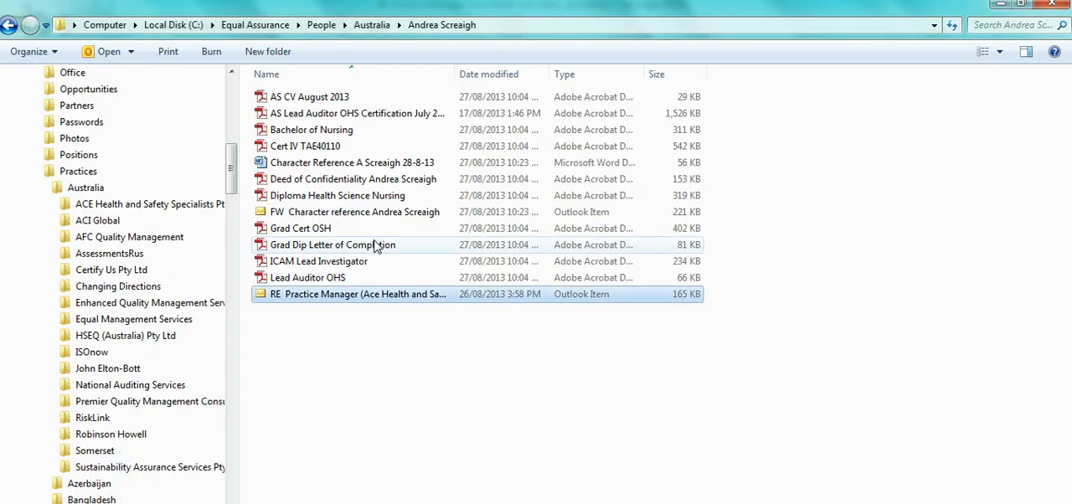
{"action": "left_click", "coordinate": [350, 168]}
{"action": "double_click", "coordinate": [350, 168]}
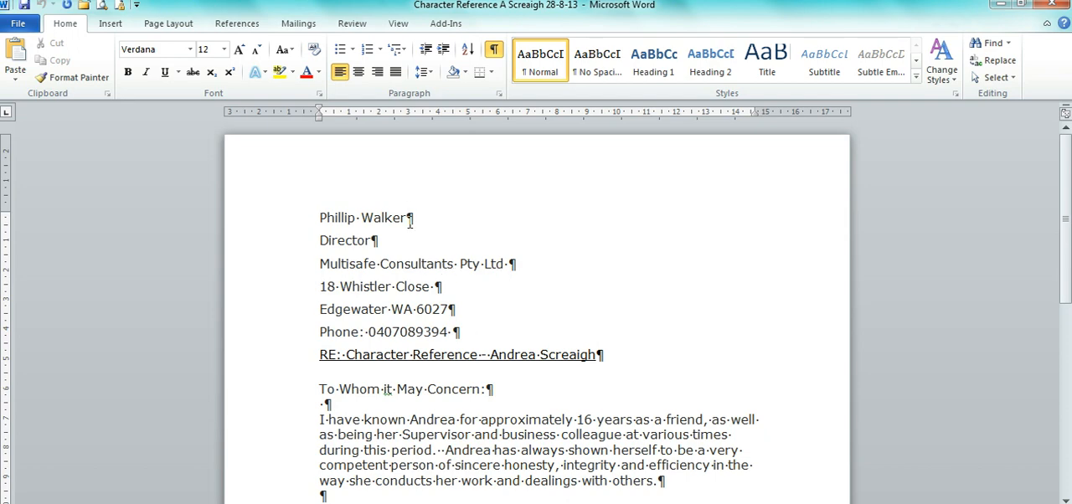
{"action": "triple_click", "coordinate": [409, 220]}
{"action": "key", "text": "ctrl+c"}
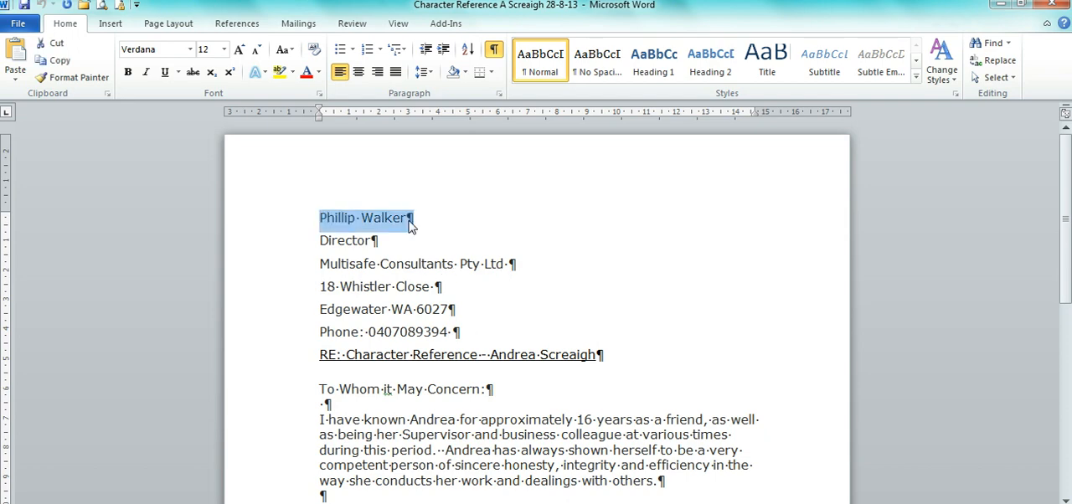
{"action": "key", "text": "alt+Tab"}
{"action": "key", "text": "alt+Tab"}
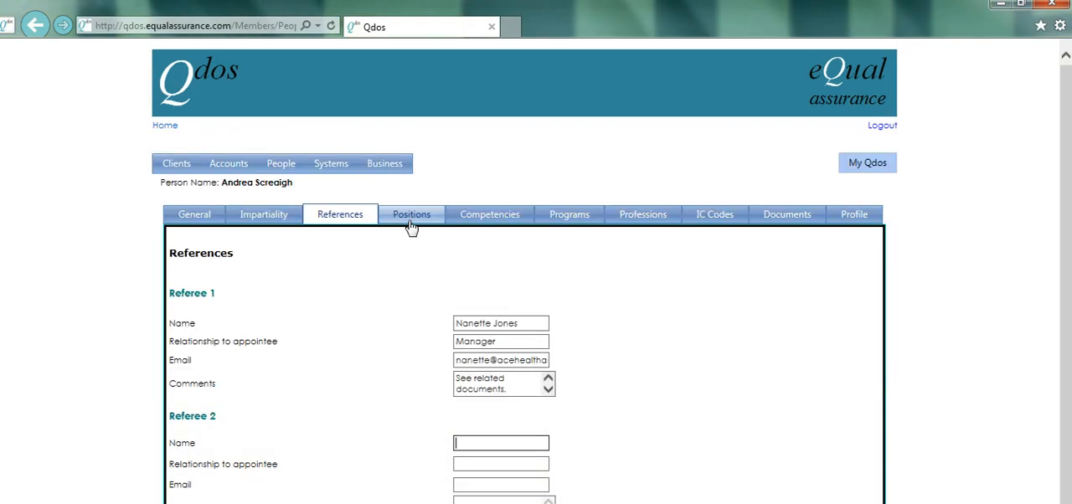
{"action": "key", "text": "ctrl+v"}
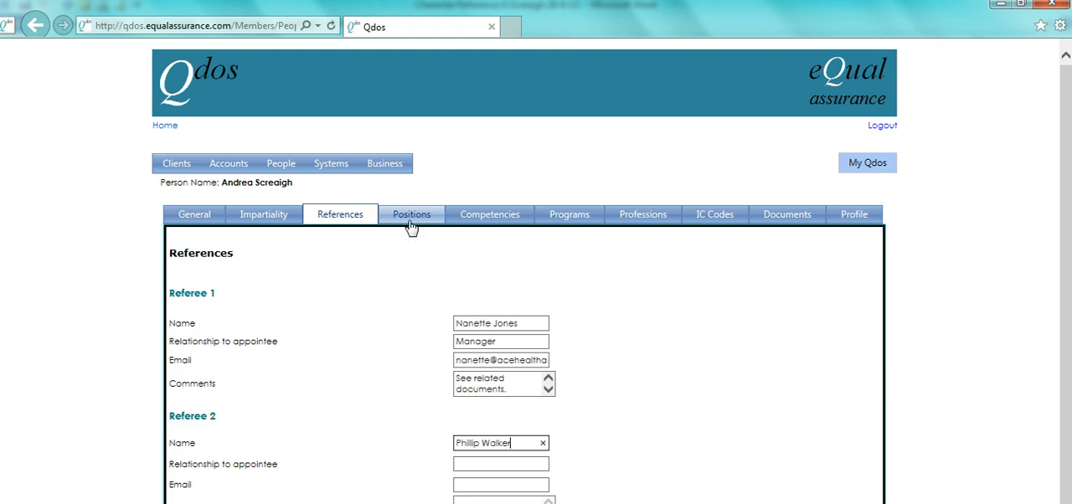
Step: Copy the company line "Multisafe Consultants Pty Ltd" from the character reference letter into Referee 2's Relationship to appointee field
{"action": "key", "text": "Tab"}
{"action": "key", "text": "alt+Tab"}
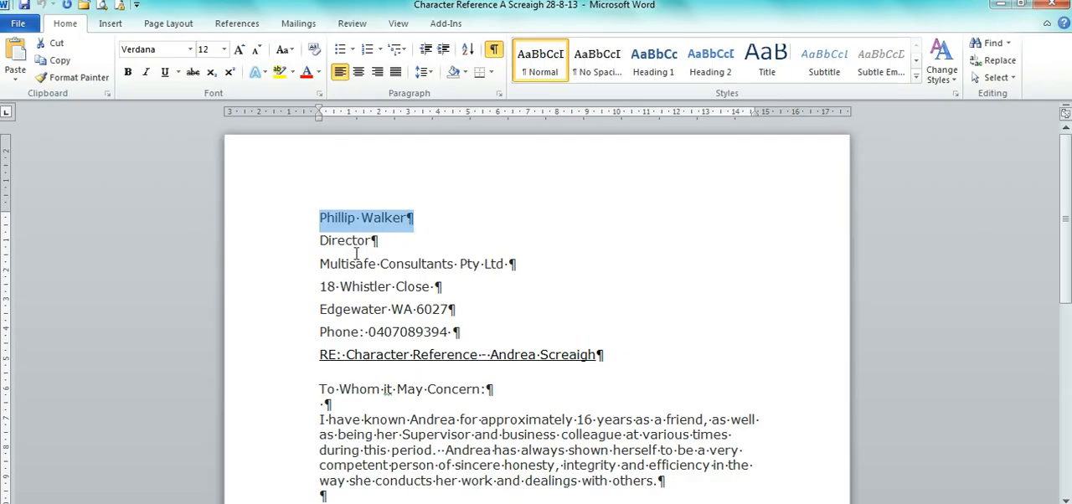
{"action": "left_click", "coordinate": [330, 264]}
{"action": "left_click_drag", "start_coordinate": [330, 265], "coordinate": [518, 266]}
{"action": "key", "text": "ctrl+c"}
{"action": "key", "text": "alt+Tab"}
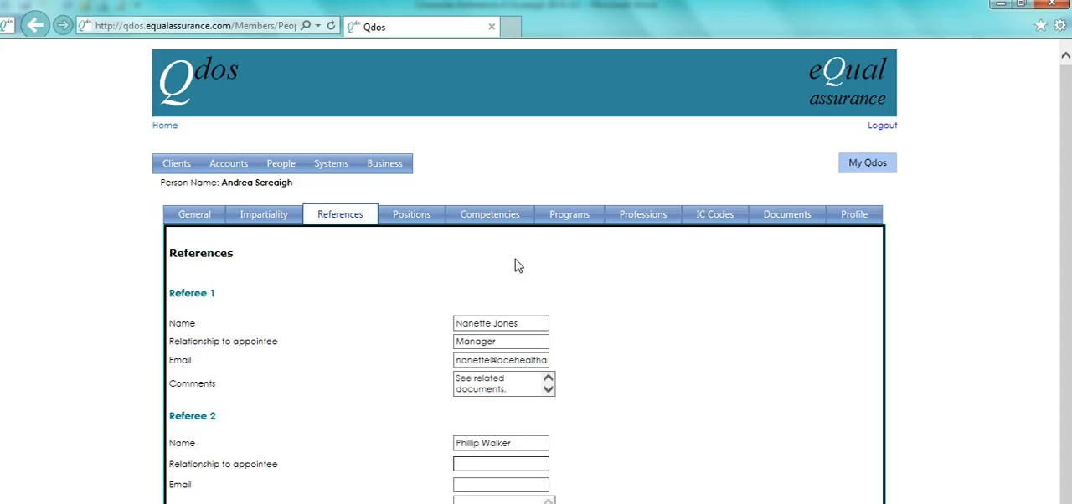
{"action": "key", "text": "ctrl+v"}
Step: Add "Director," before and "(Client)" after the company name in Referee 2's Relationship to appointee field
{"action": "key", "text": "Home"}
{"action": "type", "text": "Director,"}
{"action": "key", "text": "End"}
{"action": "type", "text": "(Client)"}
{"action": "key", "text": "Tab"}
Step: Check the reference letter for the referee's email address, and copy the address from the forwarded Character reference message in the Outlook inbox
{"action": "key", "text": "alt+Tab"}
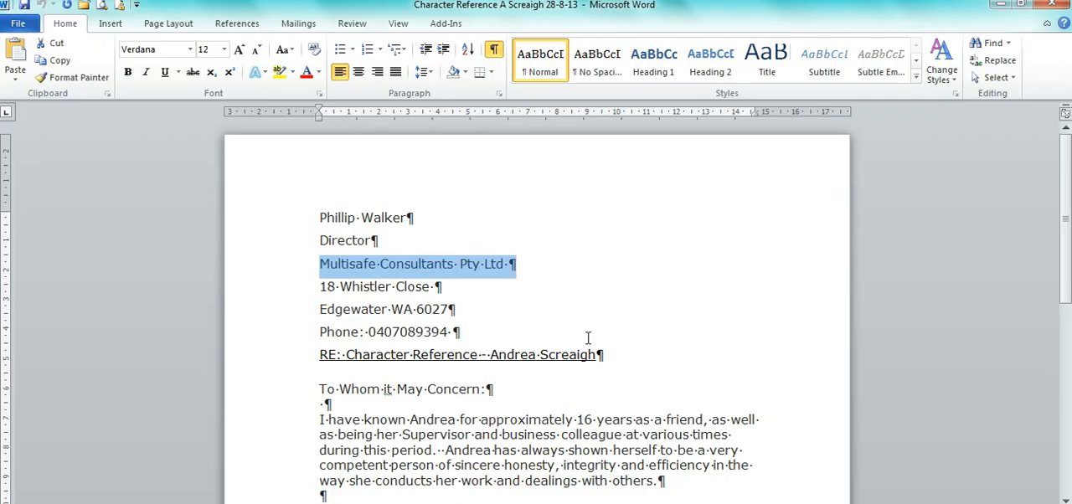
{"action": "scroll", "coordinate": [457, 427], "scroll_direction": "down", "scroll_amount": 3}
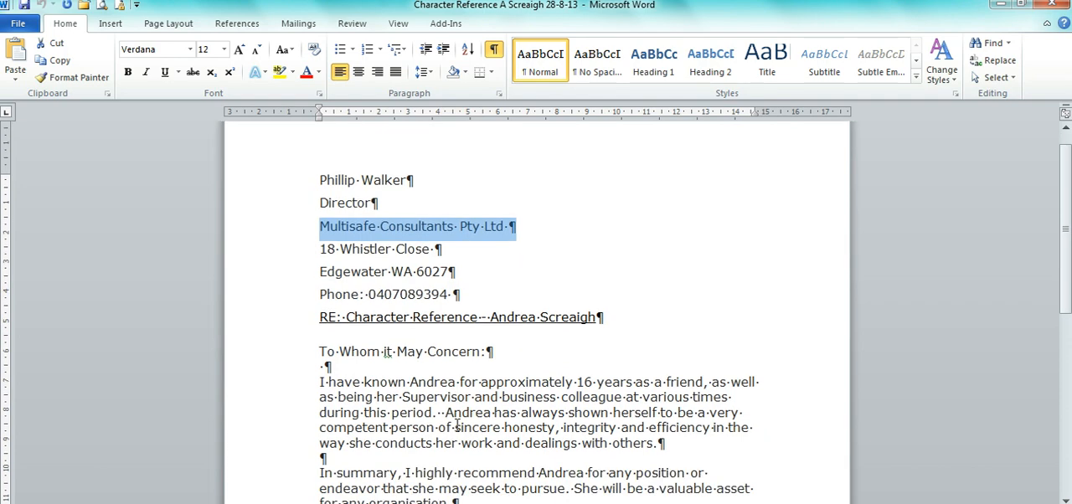
{"action": "scroll", "coordinate": [458, 428], "scroll_direction": "down", "scroll_amount": 1}
{"action": "key", "text": "alt+Tab"}
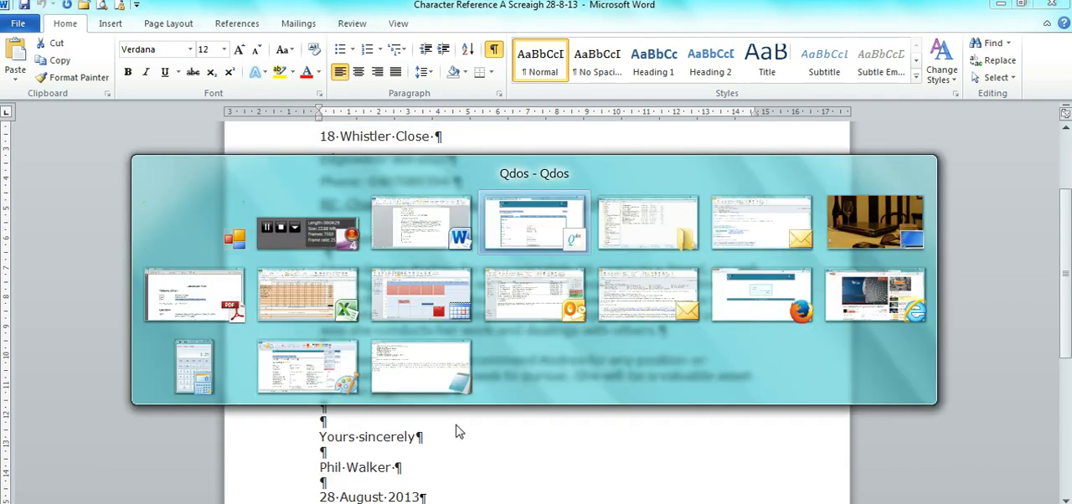
{"action": "key", "text": "alt+Tab"}
{"action": "key", "text": "alt+Tab"}
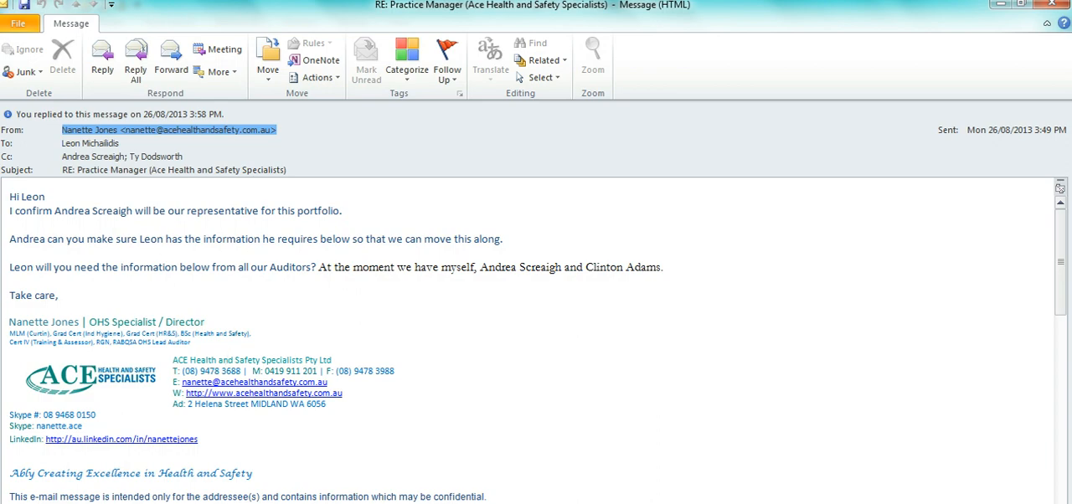
{"action": "mouse_move", "coordinate": [356, 502]}
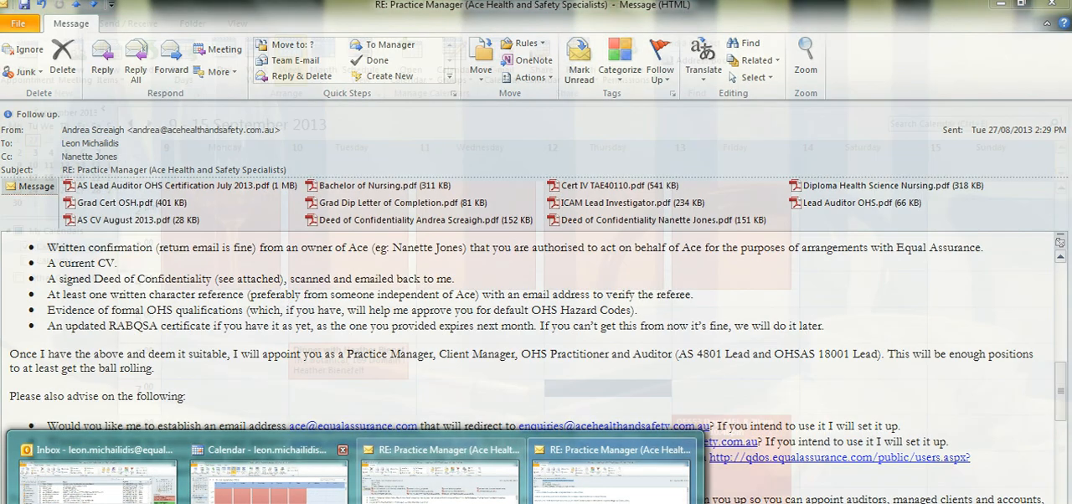
{"action": "left_click", "coordinate": [98, 476]}
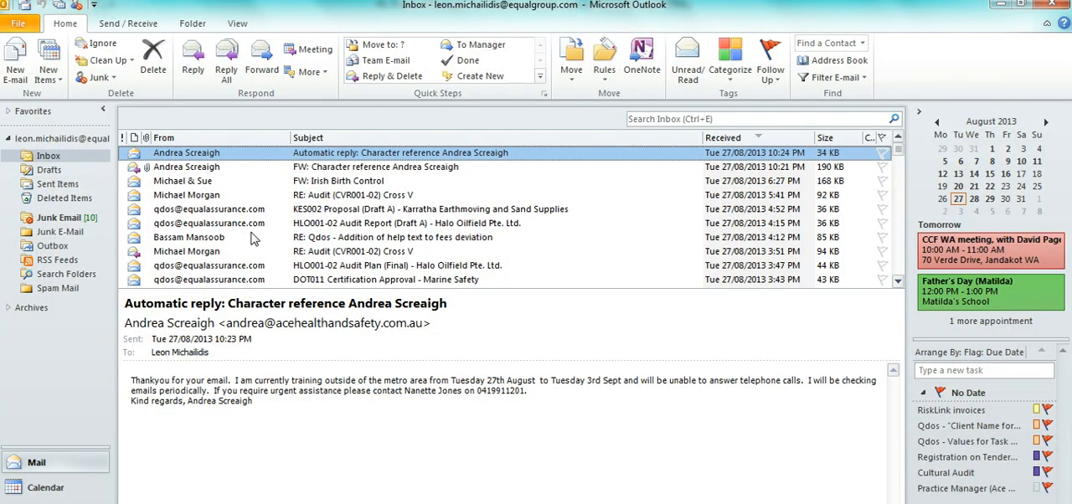
{"action": "left_click", "coordinate": [271, 168]}
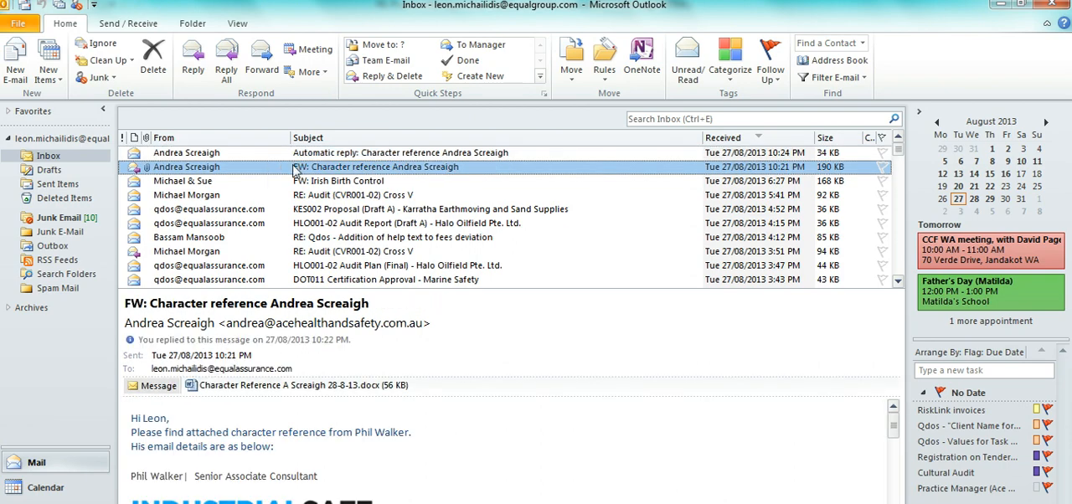
{"action": "double_click", "coordinate": [295, 167]}
{"action": "scroll", "coordinate": [388, 319], "scroll_direction": "down", "scroll_amount": 4}
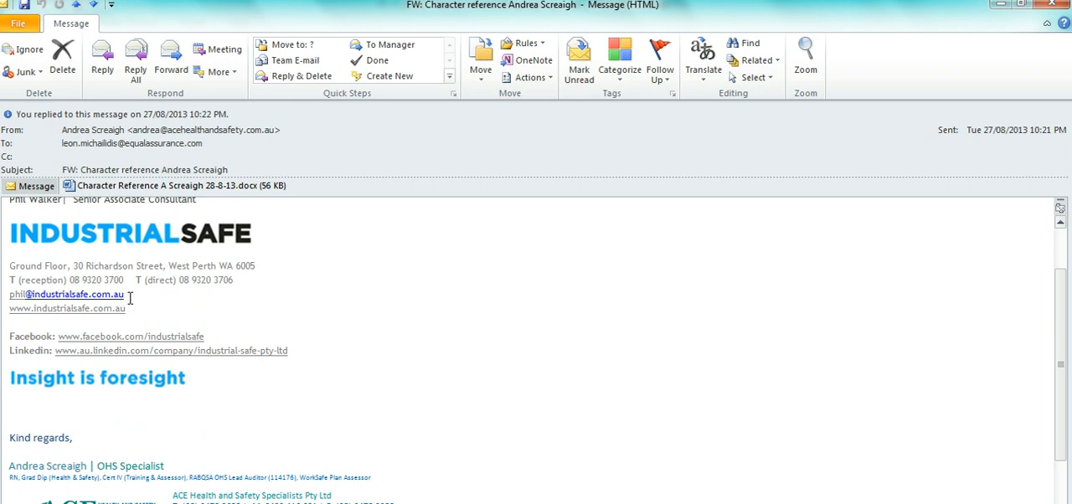
{"action": "left_click_drag", "start_coordinate": [126, 295], "coordinate": [9, 295]}
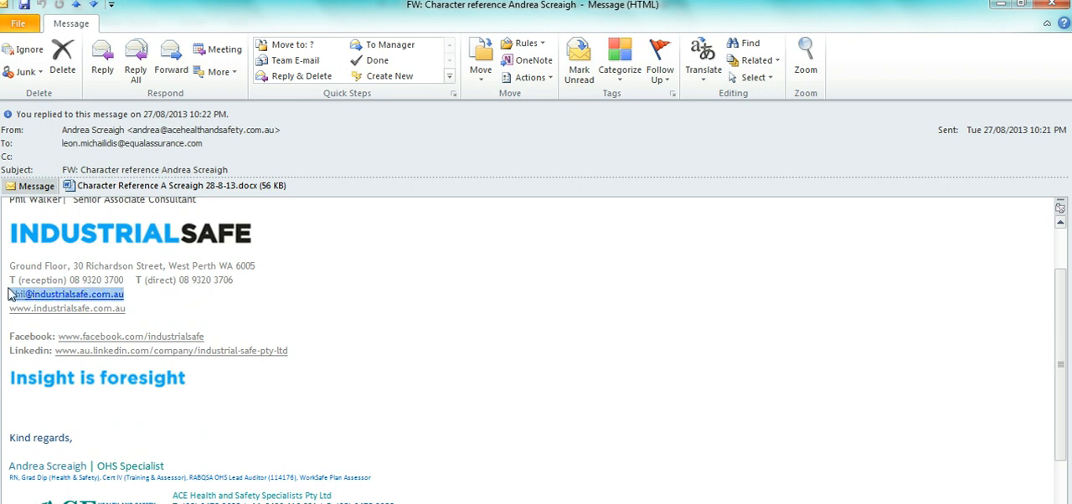
Step: Switch back to Qdos and paste the copied email address into Referee 2's Email field
{"action": "key", "text": "alt+Tab"}
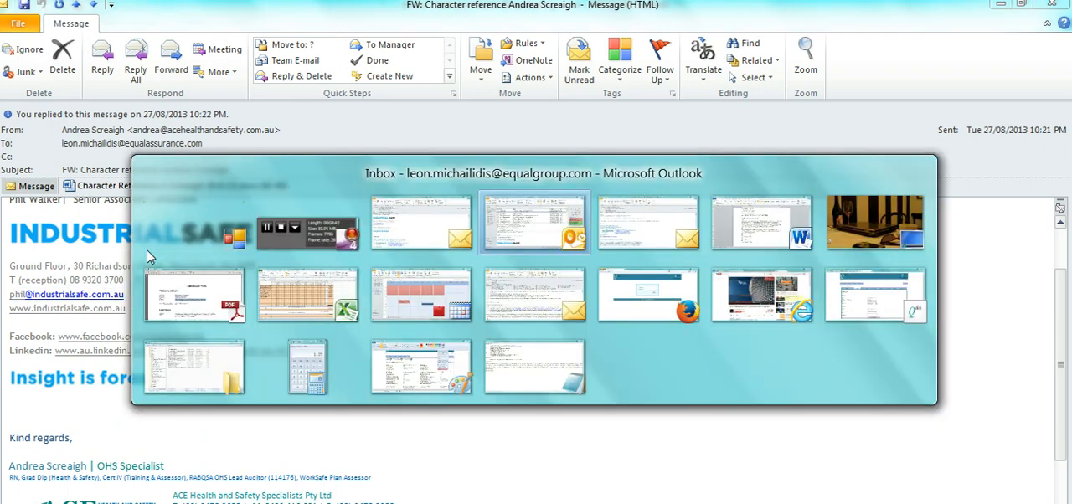
{"action": "key", "text": "alt+Tab"}
{"action": "key", "text": "alt+Tab"}
{"action": "key", "text": "alt+Tab"}
{"action": "key", "text": "alt+Tab"}
{"action": "key", "text": "alt+Tab"}
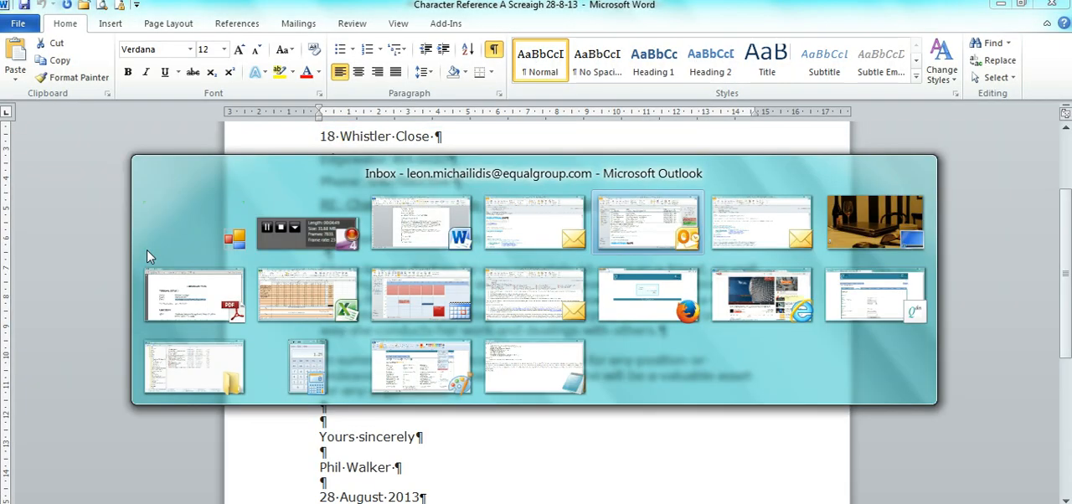
{"action": "key", "text": "alt+Tab"}
{"action": "key", "text": "alt+Tab"}
{"action": "key", "text": "alt+Tab"}
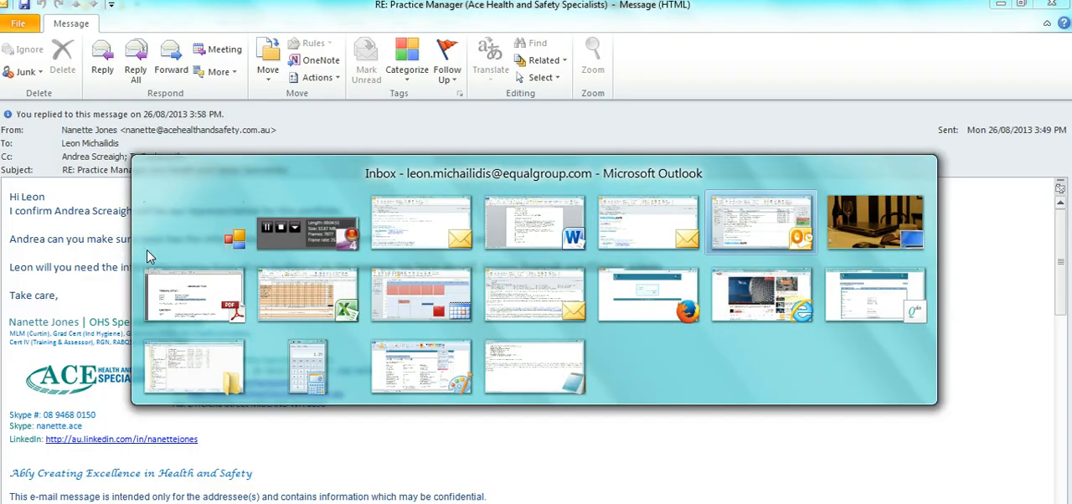
{"action": "key", "text": "alt+Tab"}
{"action": "key", "text": "alt+Tab"}
{"action": "key", "text": "alt+Tab"}
{"action": "key", "text": "alt+Tab"}
{"action": "key", "text": "alt+Tab"}
{"action": "key", "text": "alt+Tab"}
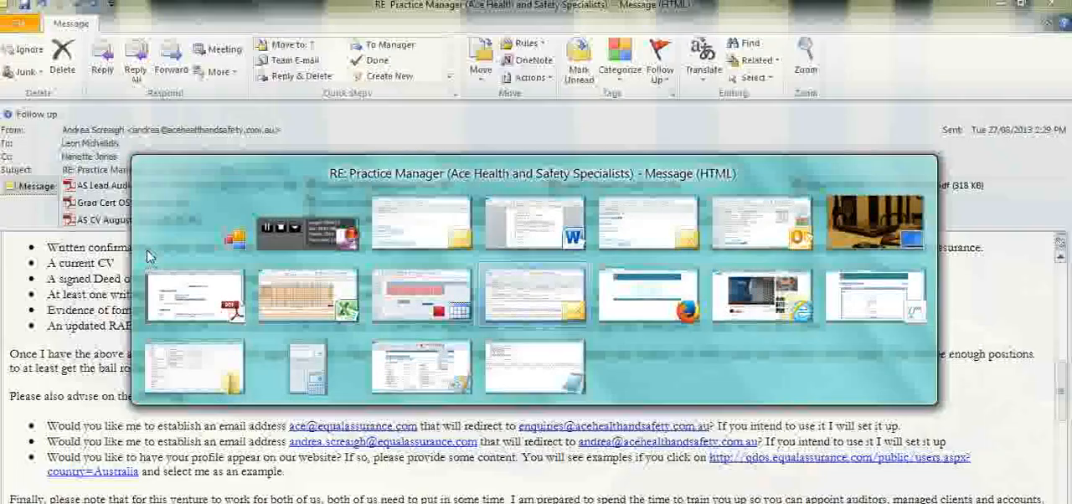
{"action": "key", "text": "alt+Tab"}
{"action": "key", "text": "alt+Tab"}
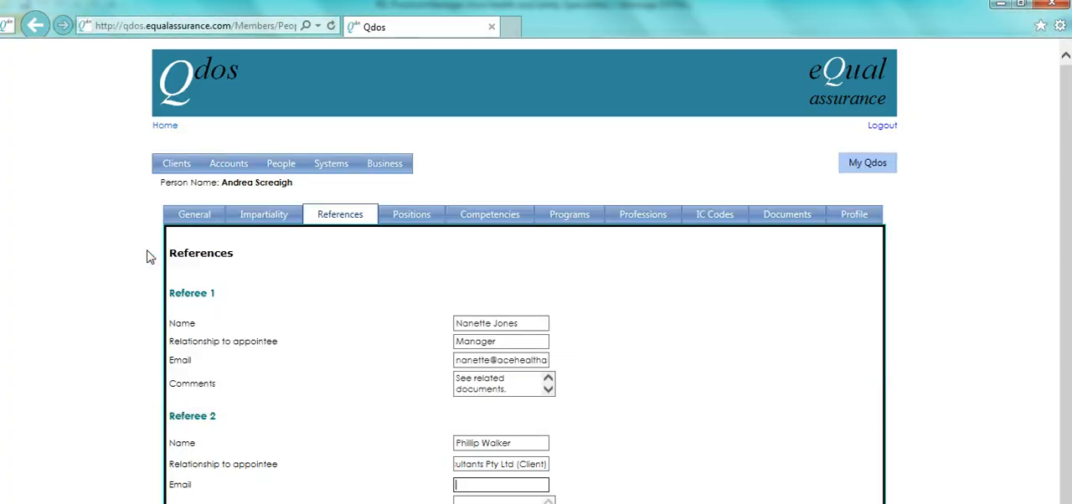
{"action": "key", "text": "ctrl+v"}
Step: Enter "See related documents" as the comment for Referee 2 and submit the references
{"action": "key", "text": "Tab"}
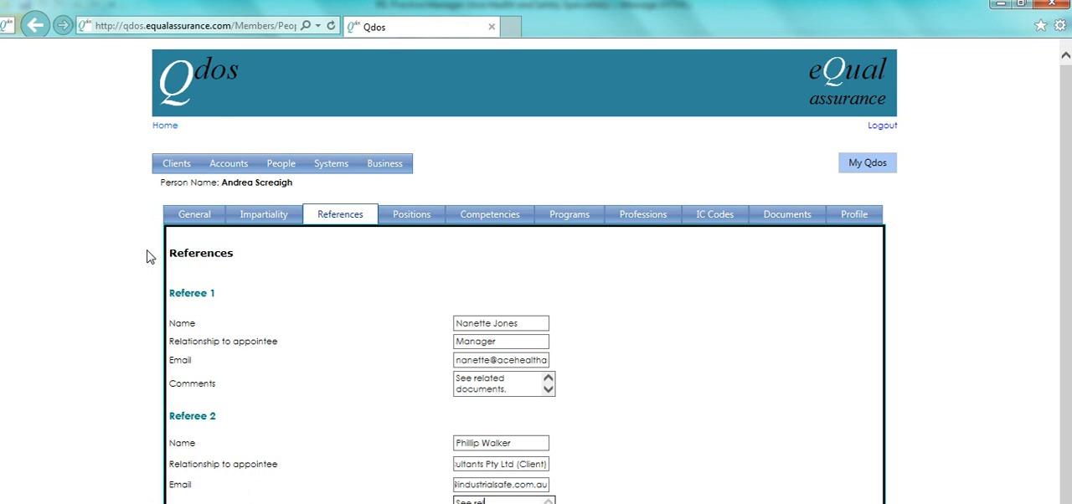
{"action": "type", "text": "See related docume"}
{"action": "left_click", "coordinate": [532, 503]}
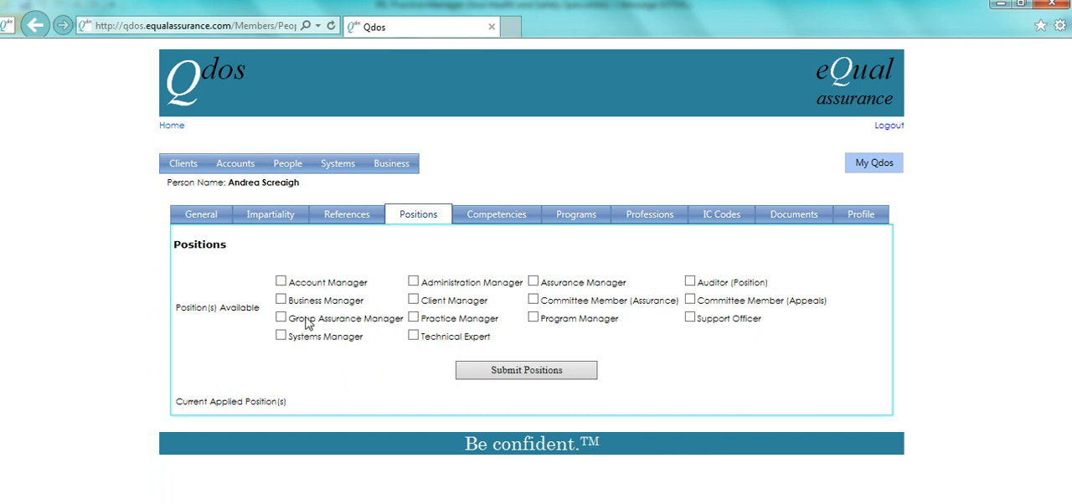
Step: Select the Client Manager, Practice Manager, Technical Expert and Auditor positions, checking them against the RE: Practice Manager email, and submit them
{"action": "left_click", "coordinate": [414, 300]}
{"action": "left_click", "coordinate": [413, 319]}
{"action": "mouse_move", "coordinate": [423, 502]}
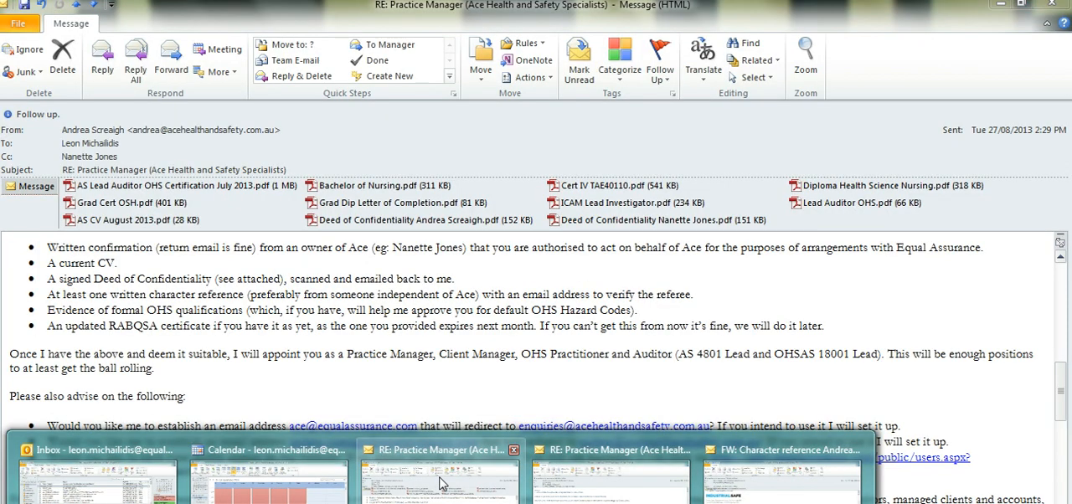
{"action": "left_click", "coordinate": [443, 485]}
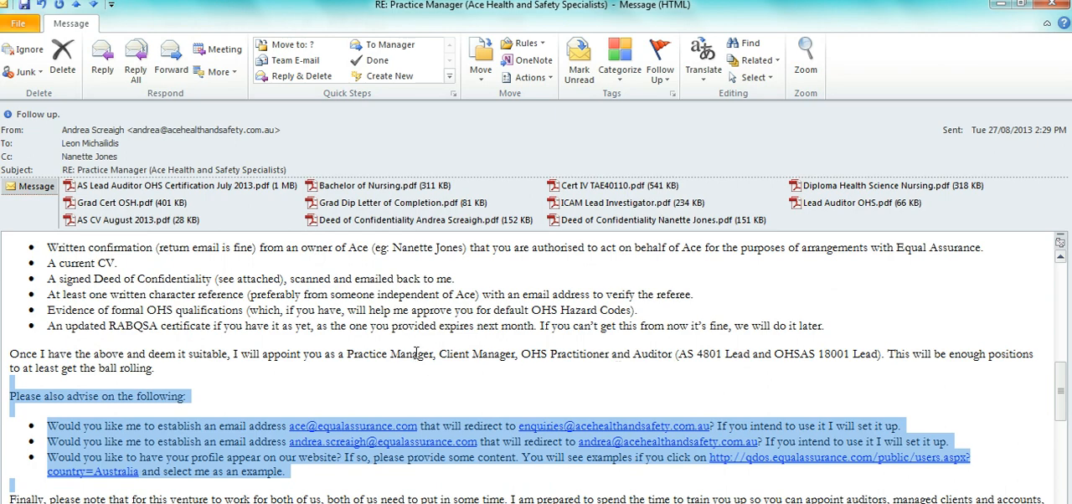
{"action": "key", "text": "alt+Tab"}
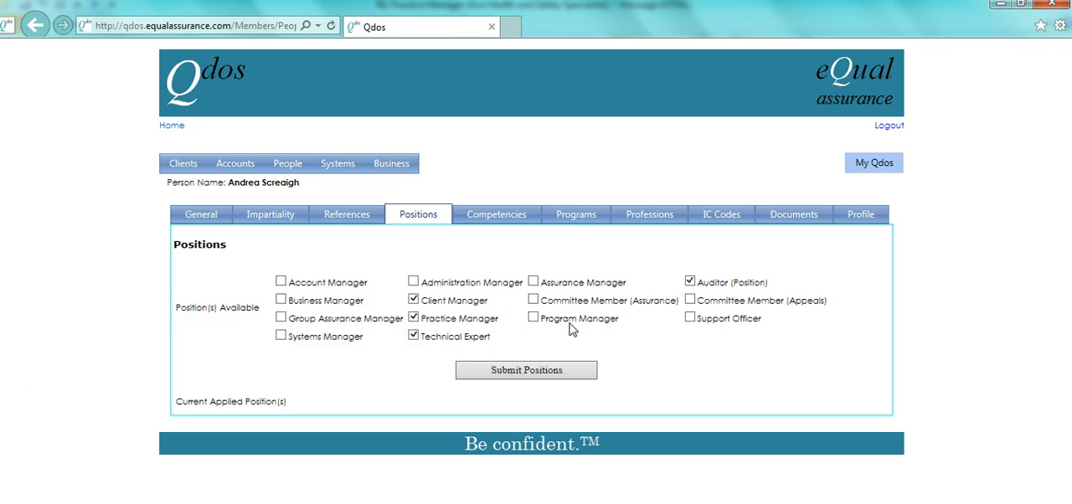
{"action": "left_click", "coordinate": [550, 374]}
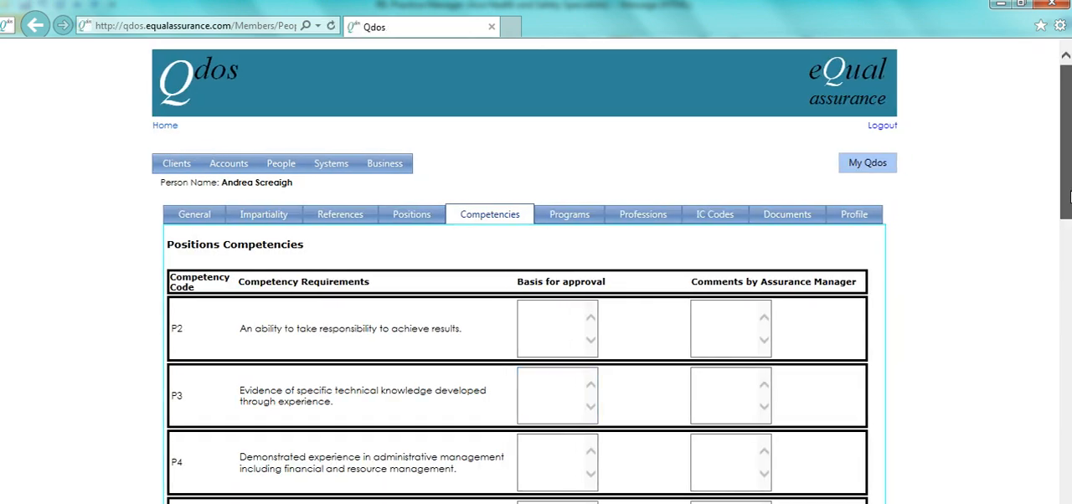
Step: Enter "See related documents." as the basis for approval for competency P2
{"action": "scroll", "coordinate": [1070, 230], "scroll_direction": "down", "scroll_amount": 2}
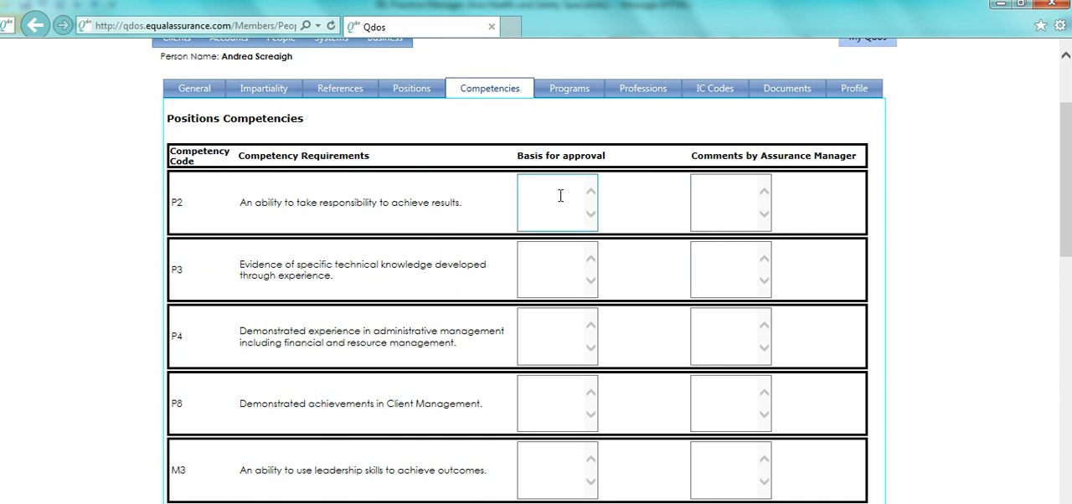
{"action": "left_click", "coordinate": [560, 195]}
{"action": "type", "text": "See "}
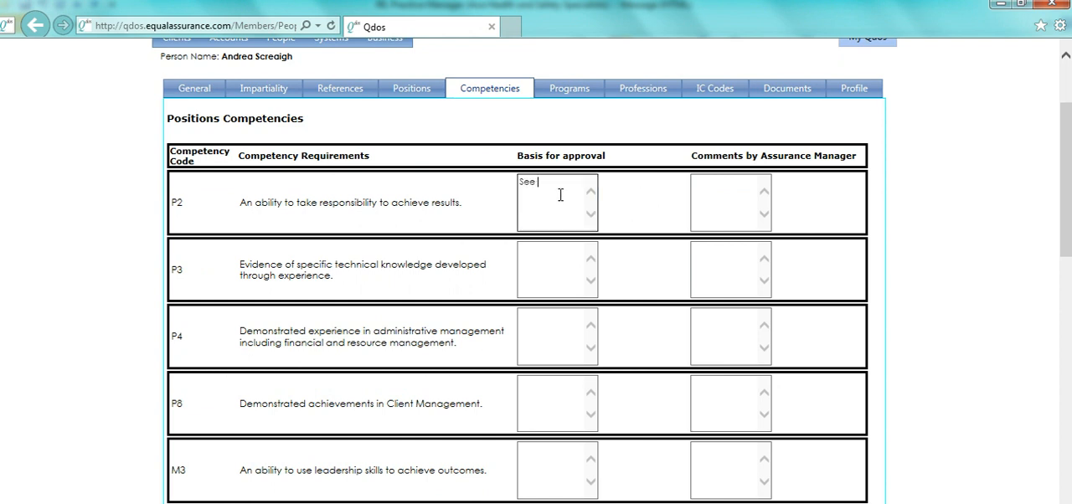
{"action": "type", "text": "related documents."}
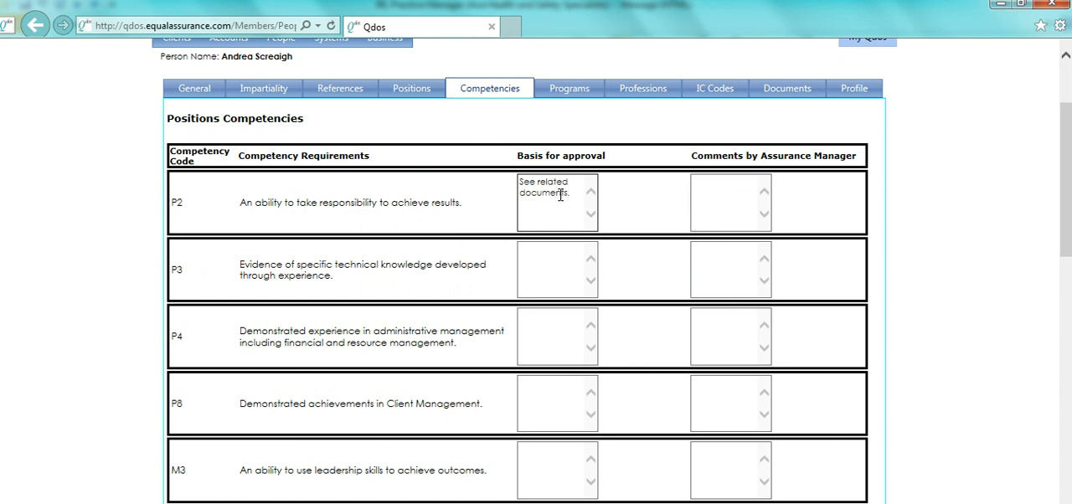
Step: Copy the basis for approval text from competency P2 into competencies P3, P4, P8 and M3
{"action": "key", "text": "ctrl+a"}
{"action": "key", "text": "ctrl+c"}
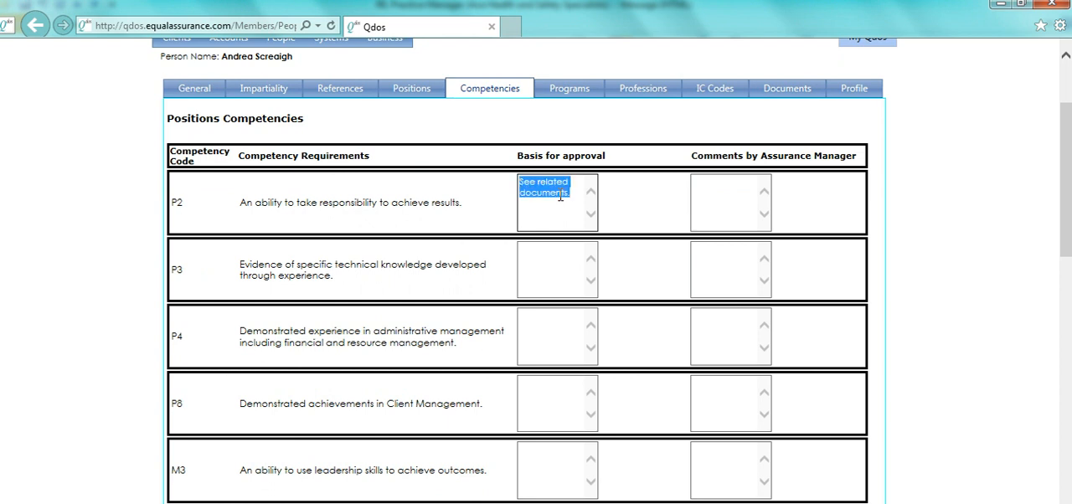
{"action": "left_click", "coordinate": [547, 262]}
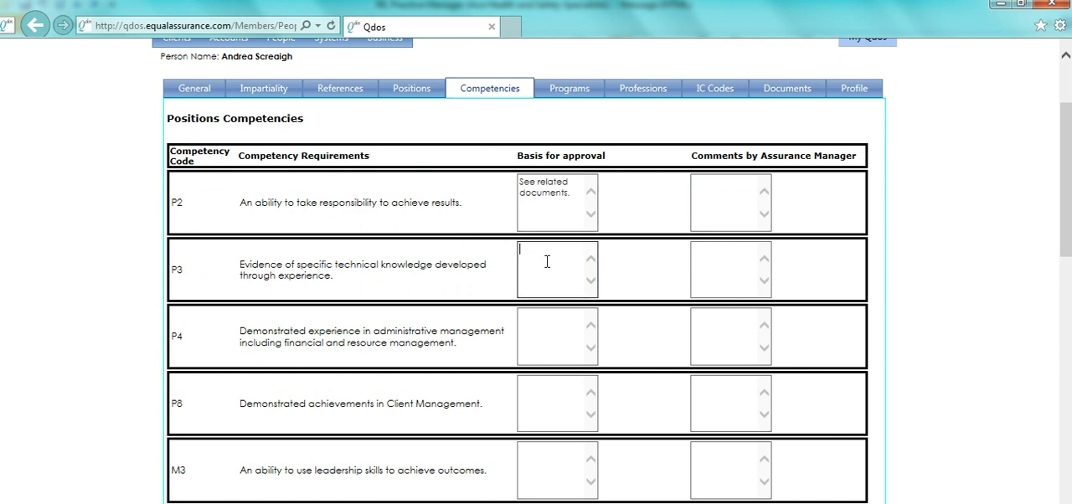
{"action": "key", "text": "ctrl+v"}
{"action": "left_click", "coordinate": [547, 319]}
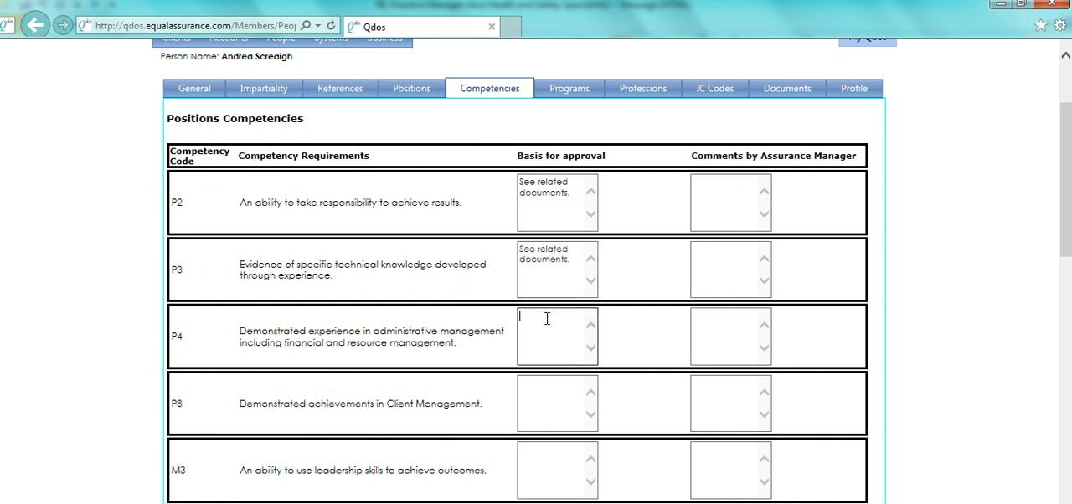
{"action": "key", "text": "ctrl+v"}
{"action": "left_click", "coordinate": [546, 410]}
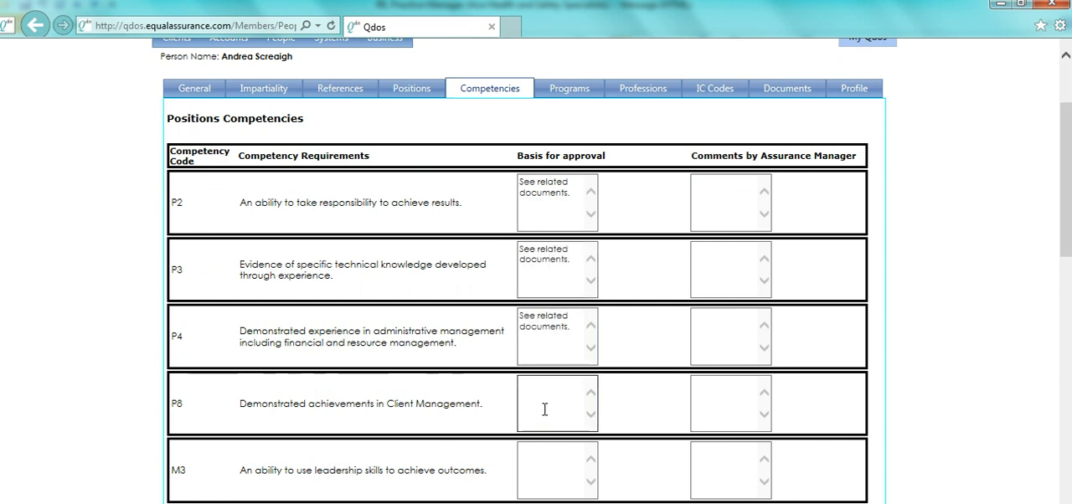
{"action": "key", "text": "ctrl+v"}
{"action": "scroll", "coordinate": [614, 352], "scroll_direction": "down", "scroll_amount": 3}
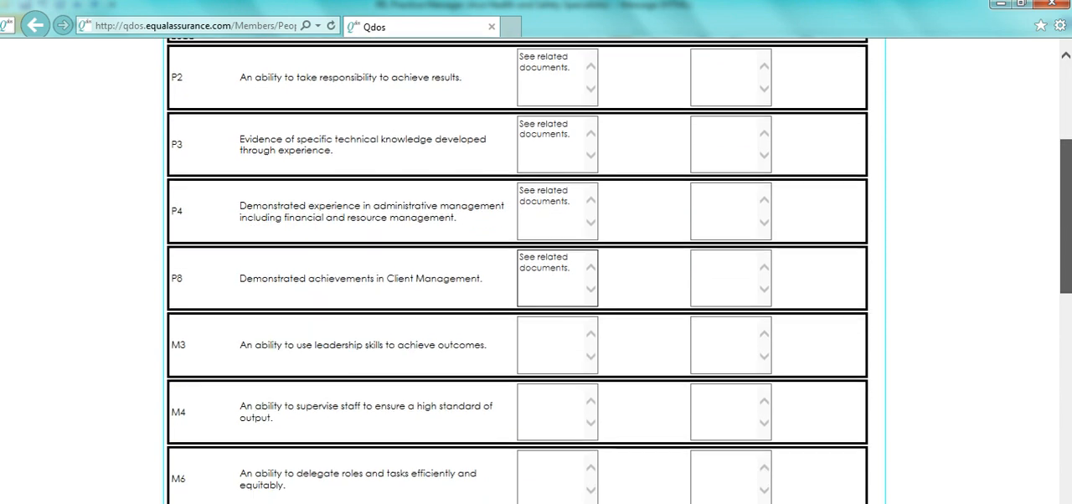
{"action": "left_click", "coordinate": [559, 332]}
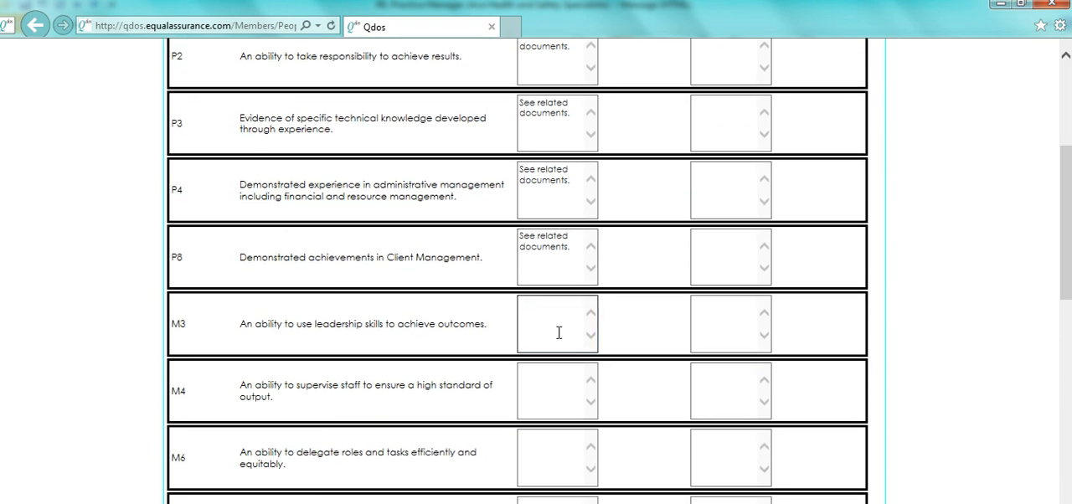
{"action": "key", "text": "ctrl+v"}
Step: Enter "See related documents." as the basis for approval for competencies B3, A3 and A4
{"action": "scroll", "coordinate": [1014, 235], "scroll_direction": "down", "scroll_amount": 8}
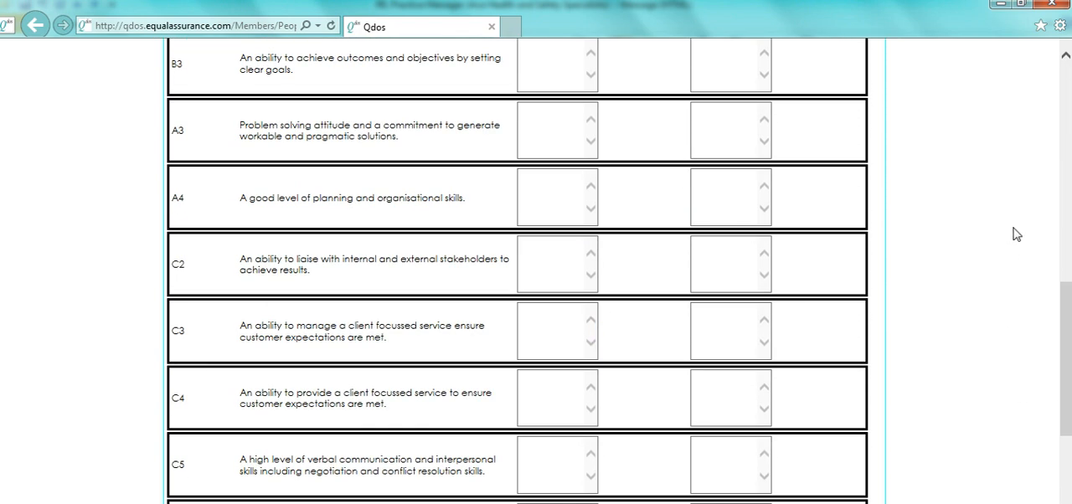
{"action": "left_click", "coordinate": [546, 57]}
{"action": "key", "text": "ctrl+v"}
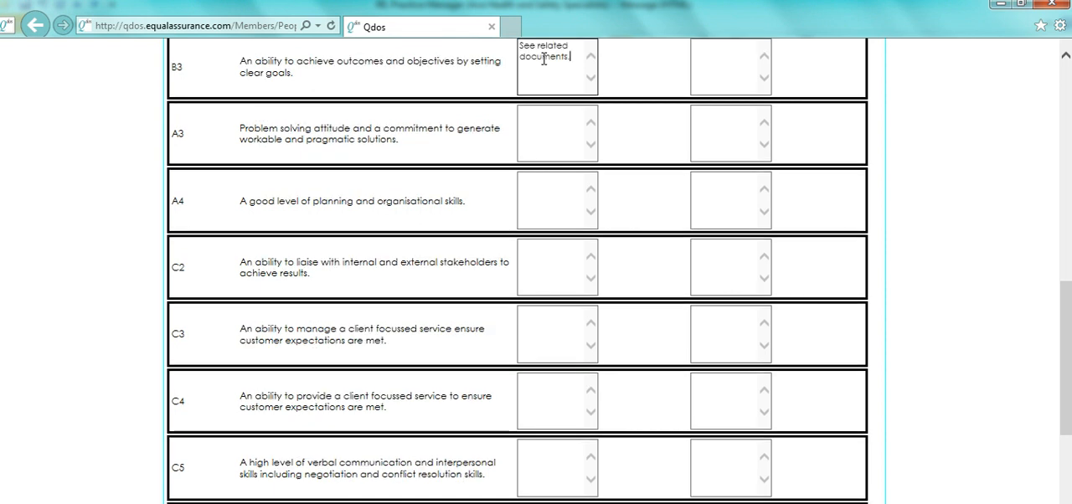
{"action": "left_click", "coordinate": [541, 123]}
{"action": "key", "text": "ctrl+v"}
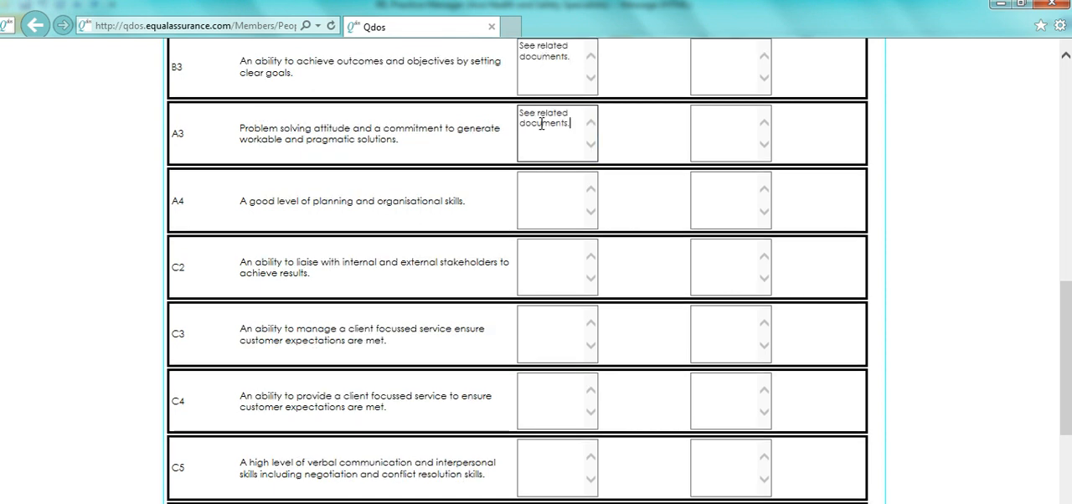
{"action": "left_click", "coordinate": [544, 194]}
{"action": "key", "text": "ctrl+v"}
Step: Enter "See related documents." as the basis for approval for competencies C2, C3, C4 and C5
{"action": "left_click", "coordinate": [545, 264]}
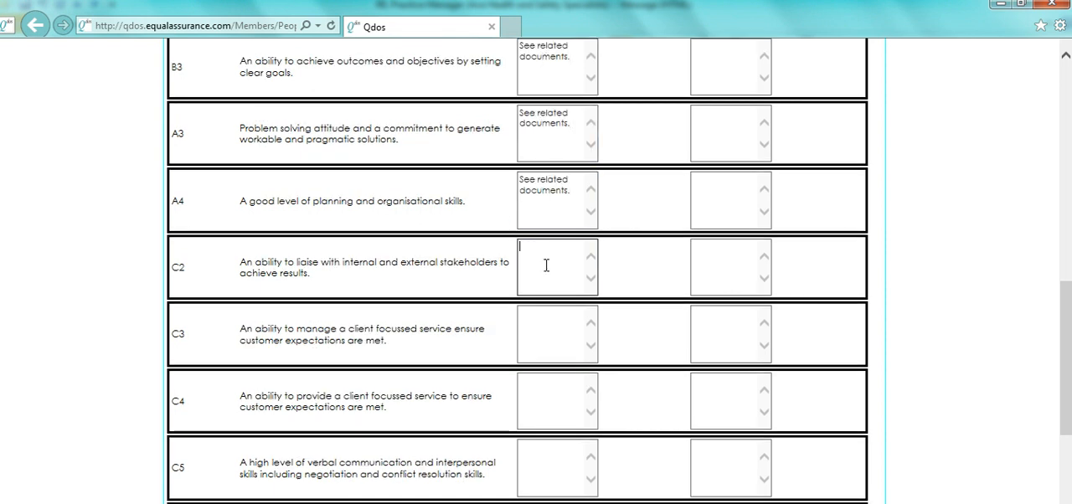
{"action": "key", "text": "ctrl+v"}
{"action": "left_click", "coordinate": [544, 329]}
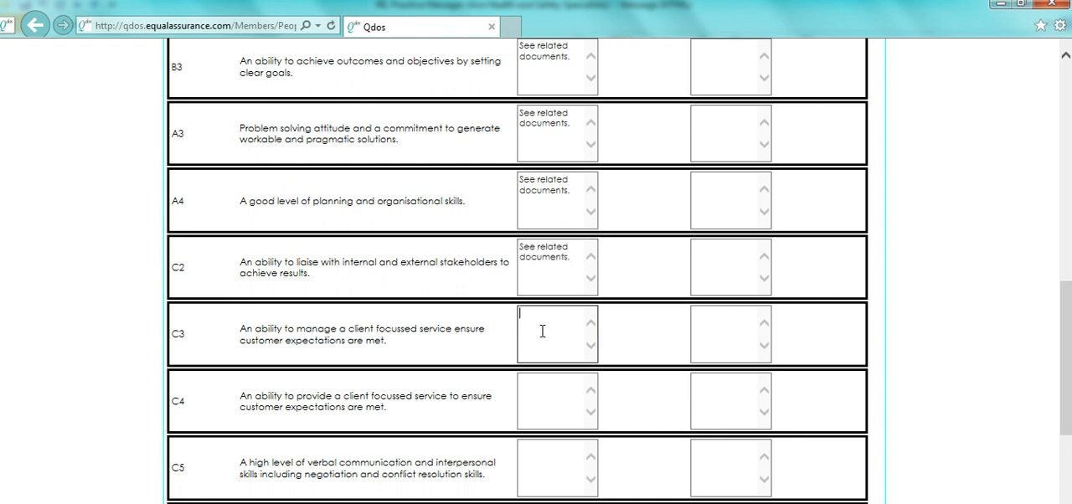
{"action": "key", "text": "ctrl+v"}
{"action": "left_click", "coordinate": [531, 390]}
{"action": "key", "text": "ctrl+v"}
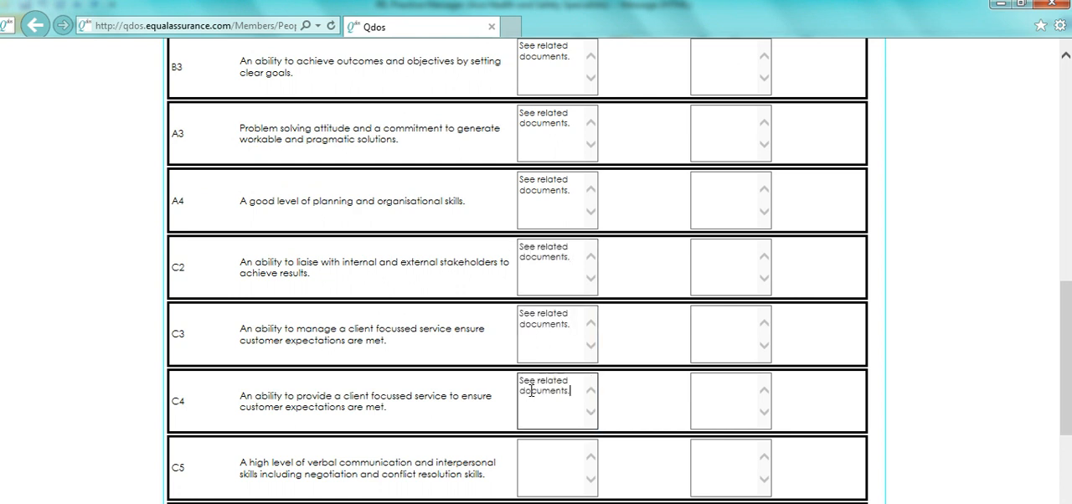
{"action": "left_click", "coordinate": [537, 456]}
{"action": "key", "text": "ctrl+v"}
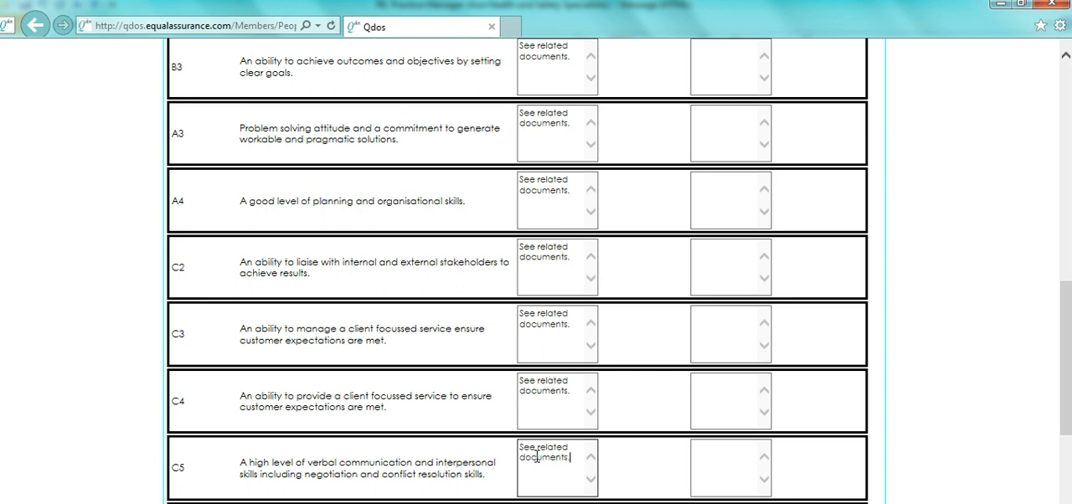
Step: Enter "See related documents." as the basis for approval for competencies C6, C7, D4, T3 and T4, and submit the competencies
{"action": "scroll", "coordinate": [537, 268], "scroll_direction": "down", "scroll_amount": 4}
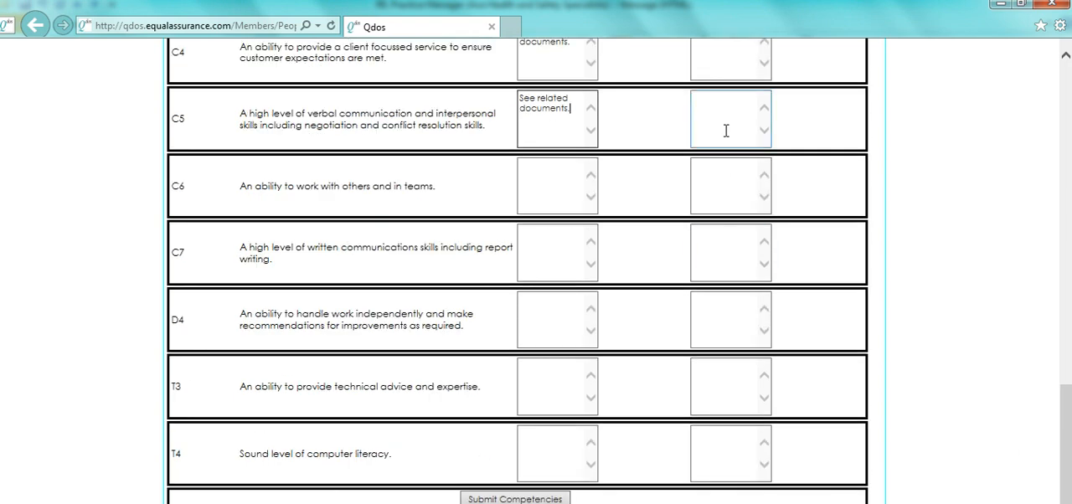
{"action": "left_click", "coordinate": [541, 183]}
{"action": "key", "text": "ctrl+v"}
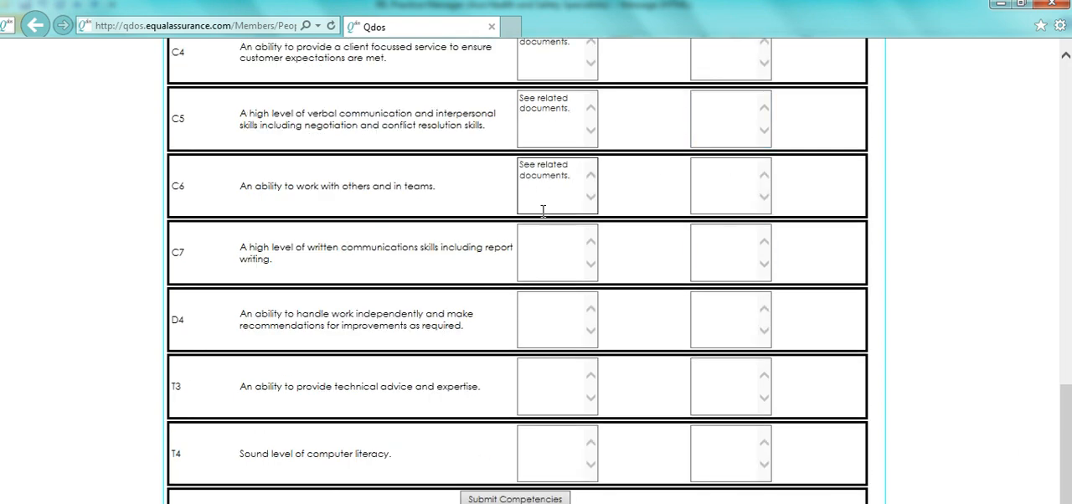
{"action": "left_click", "coordinate": [543, 241]}
{"action": "key", "text": "ctrl+v"}
{"action": "left_click", "coordinate": [557, 306]}
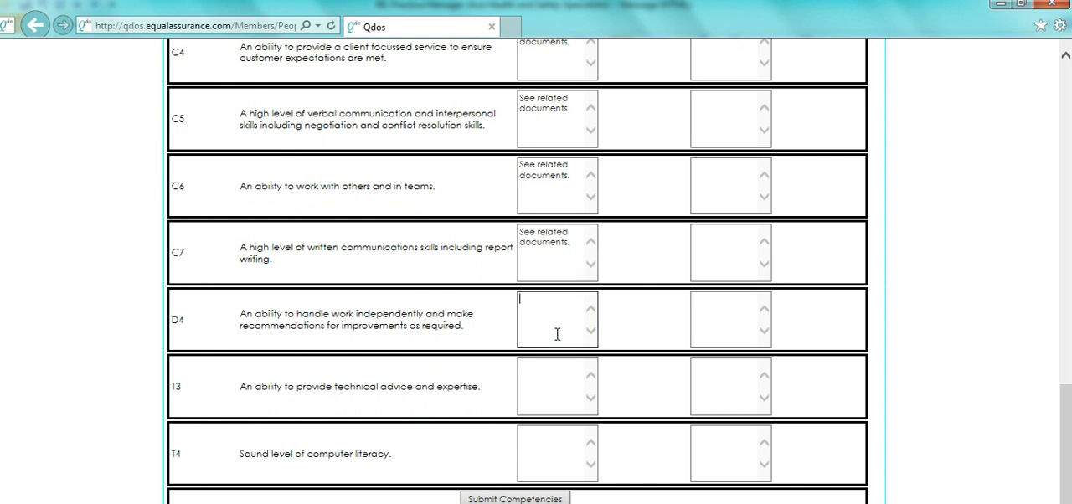
{"action": "key", "text": "ctrl+v"}
{"action": "left_click", "coordinate": [540, 382]}
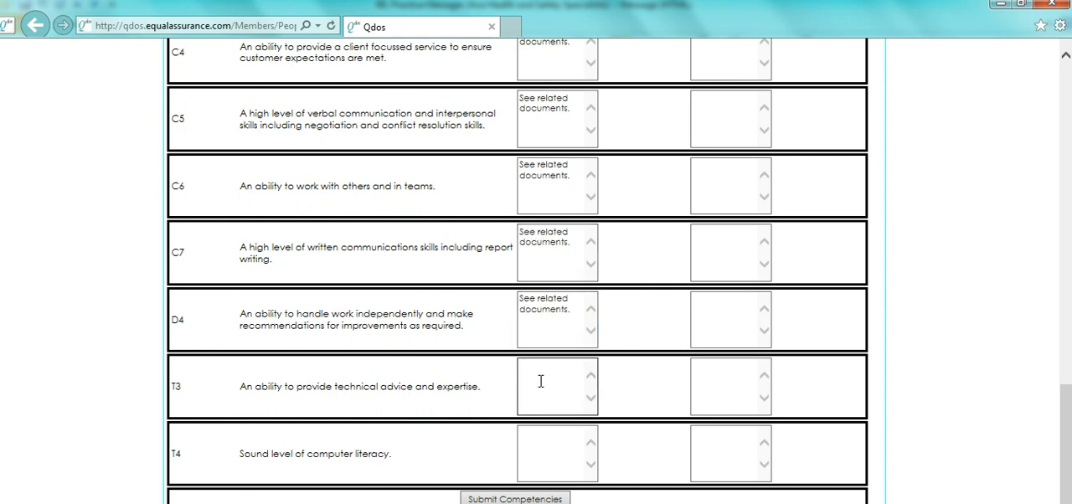
{"action": "key", "text": "ctrl+v"}
{"action": "left_click", "coordinate": [543, 440]}
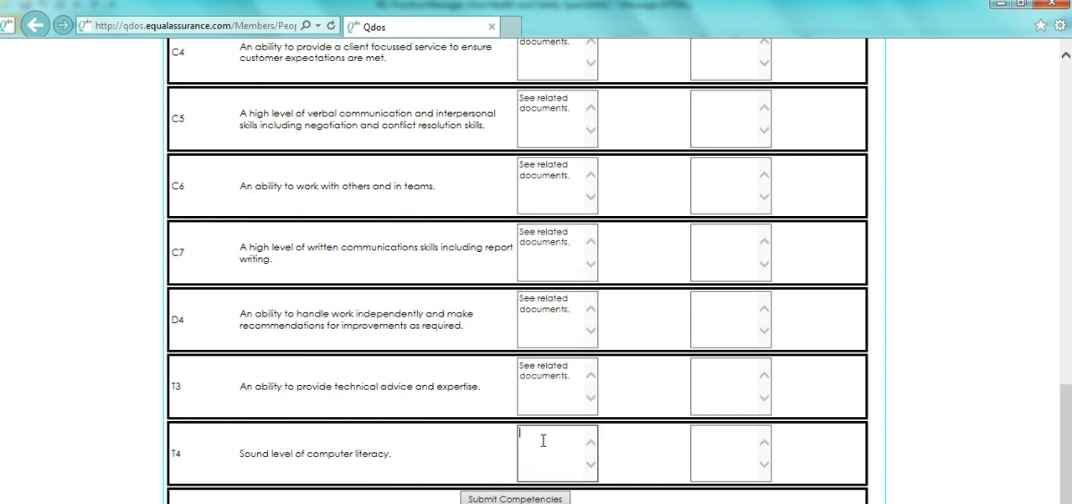
{"action": "key", "text": "ctrl+v"}
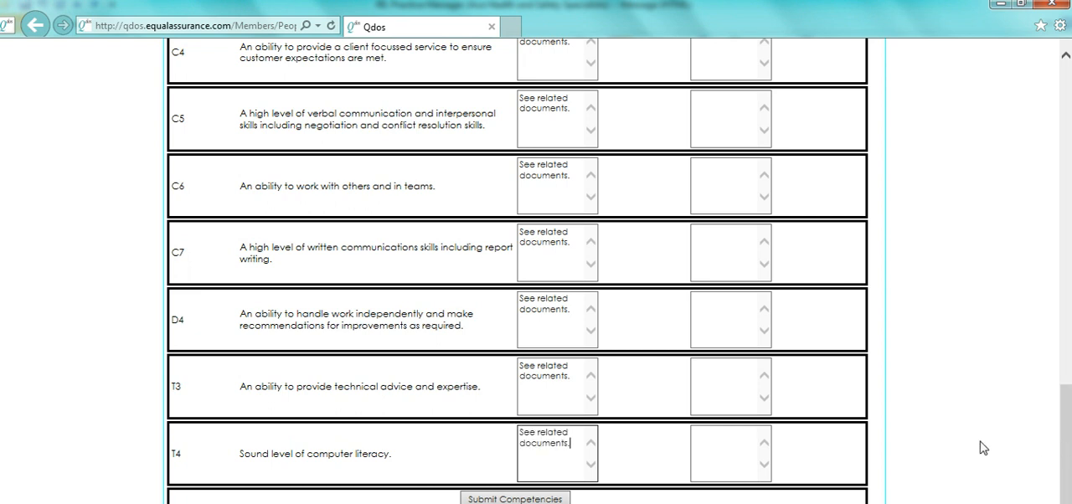
{"action": "left_click", "coordinate": [533, 499]}
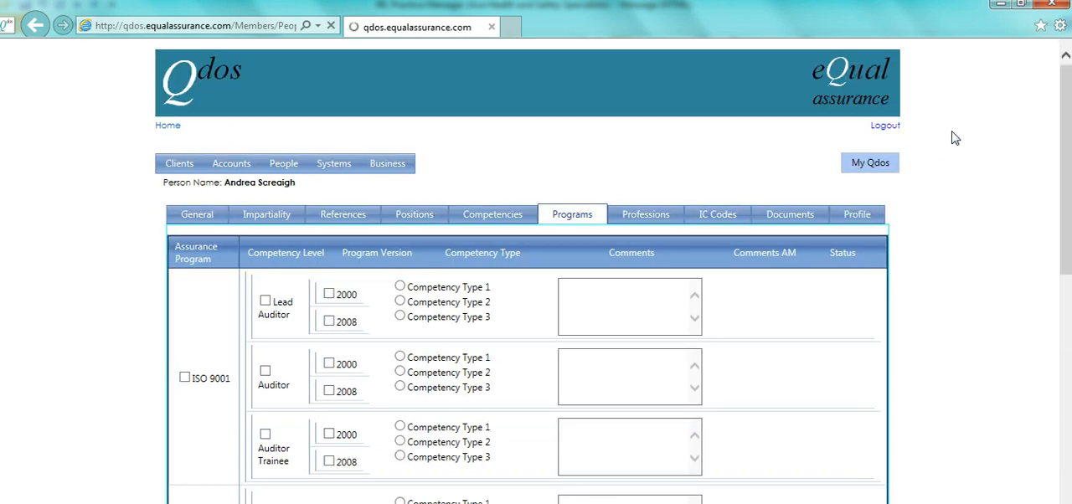
Step: Open the help for the ISO 9001 Lead Auditor level, review the competency type requirements, and return to the person's programs
{"action": "mouse_move", "coordinate": [1070, 146]}
{"action": "left_mouse_down"}
{"action": "mouse_move", "coordinate": [1069, 259]}
{"action": "mouse_move", "coordinate": [1070, 164]}
{"action": "left_mouse_up"}
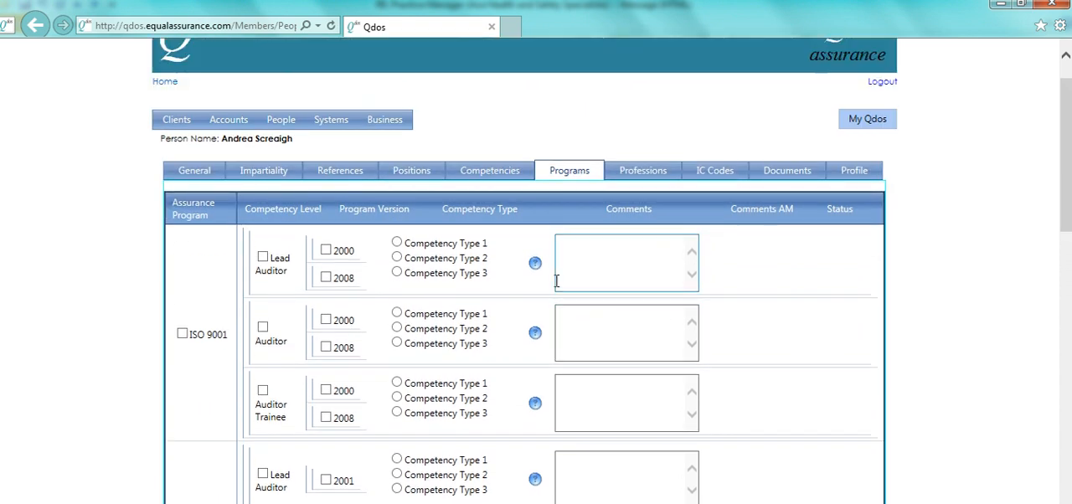
{"action": "left_click", "coordinate": [536, 265]}
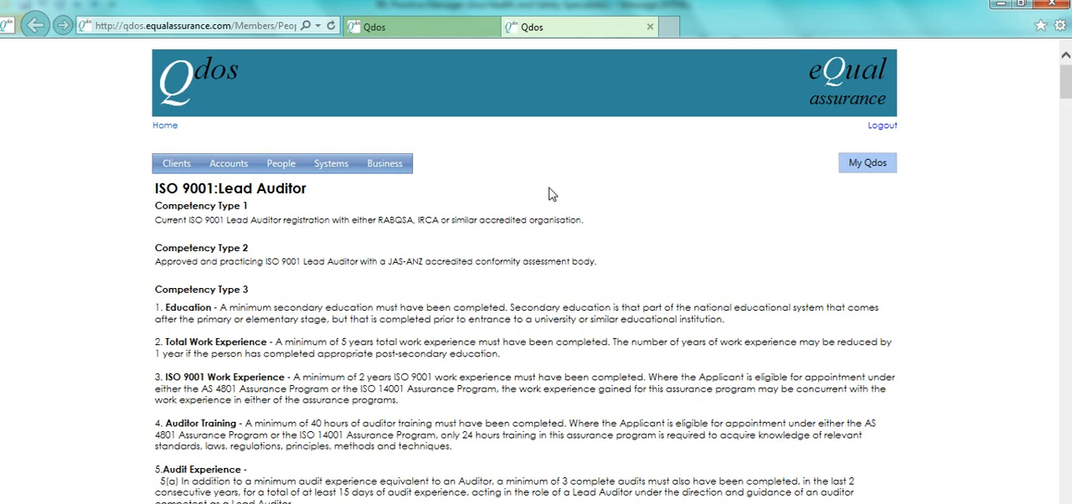
{"action": "scroll", "coordinate": [552, 194], "scroll_direction": "down", "scroll_amount": 10}
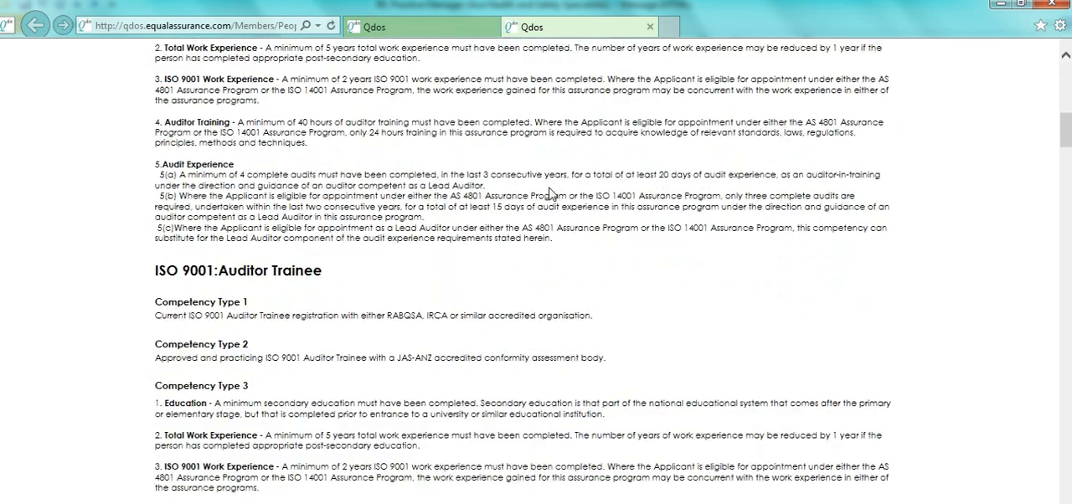
{"action": "scroll", "coordinate": [551, 194], "scroll_direction": "down", "scroll_amount": 5}
{"action": "scroll", "coordinate": [549, 195], "scroll_direction": "down", "scroll_amount": 2}
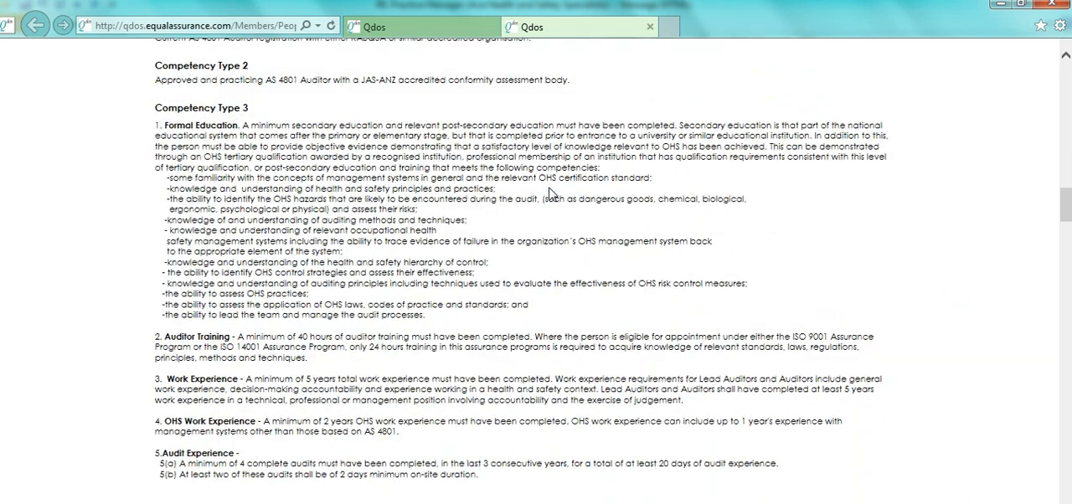
{"action": "left_click", "coordinate": [404, 26]}
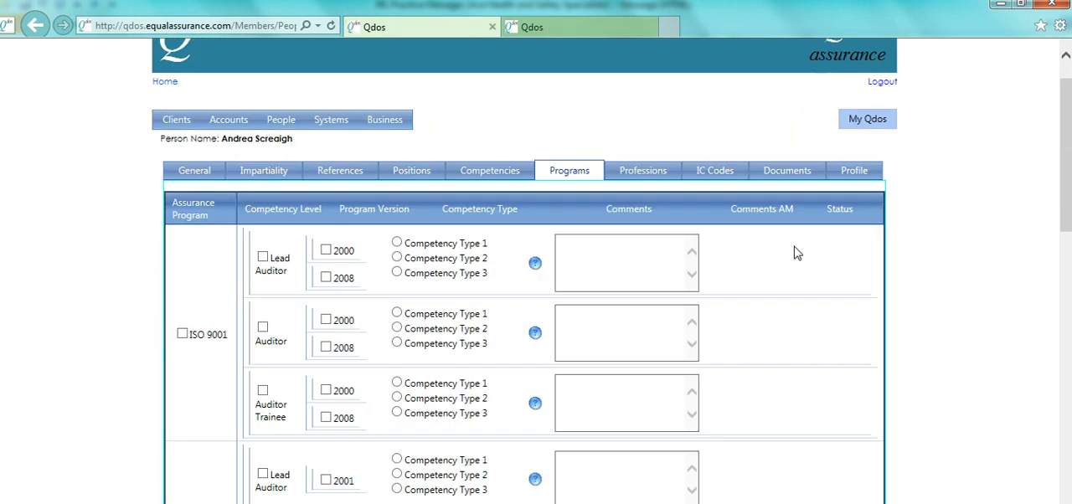
Step: Select AS 4801 Lead Auditor, version 2001, with Competency Type 1 and the comment "See related documents."
{"action": "scroll", "coordinate": [1065, 168], "scroll_direction": "down", "scroll_amount": 3}
{"action": "scroll", "coordinate": [1065, 252], "scroll_direction": "down", "scroll_amount": 1}
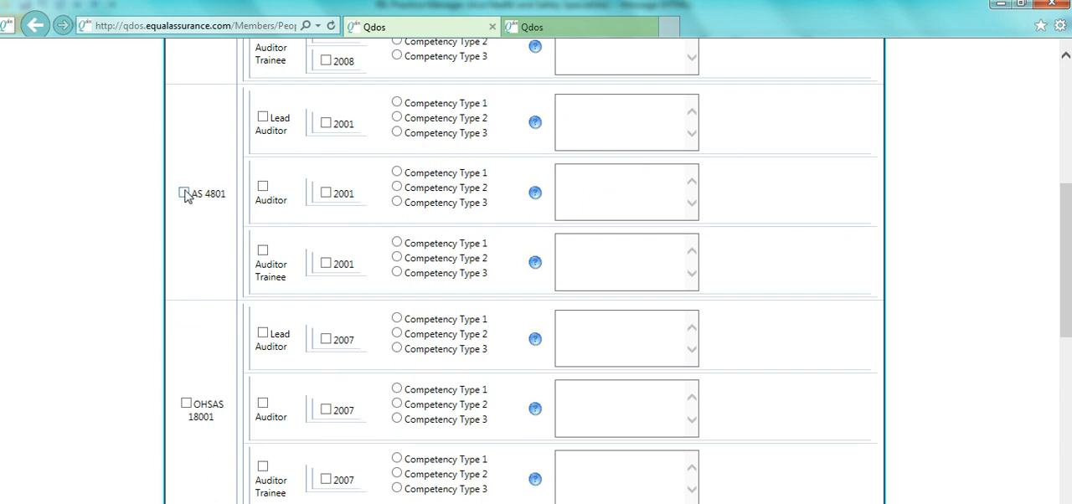
{"action": "left_click", "coordinate": [263, 118]}
{"action": "left_click", "coordinate": [397, 102]}
{"action": "left_click", "coordinate": [626, 141]}
{"action": "type", "text": "See related documents."}
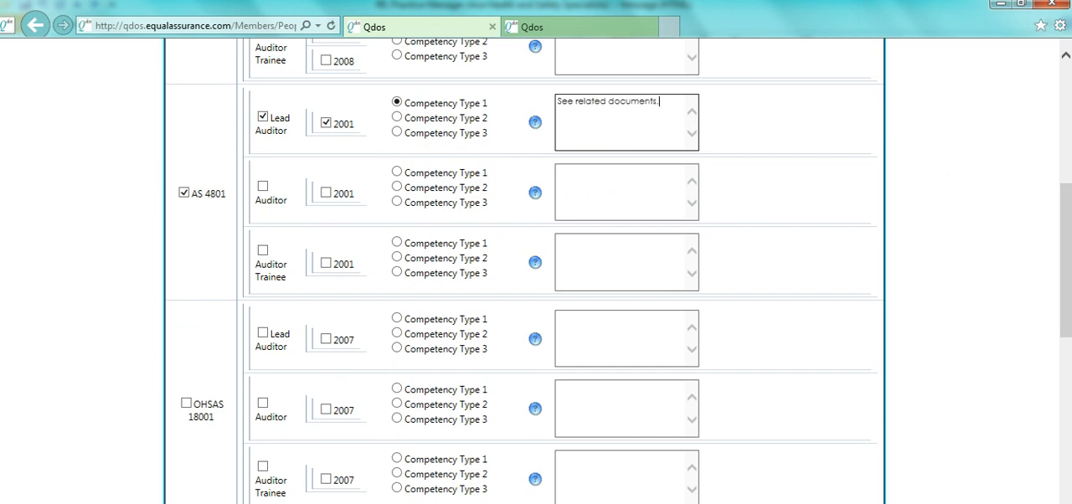
Step: Select OHSAS 18001 Lead Auditor, version 2007, with Competency Type 1 and the comment "See related documents.", and save the programs
{"action": "scroll", "coordinate": [619, 270], "scroll_direction": "down", "scroll_amount": 1}
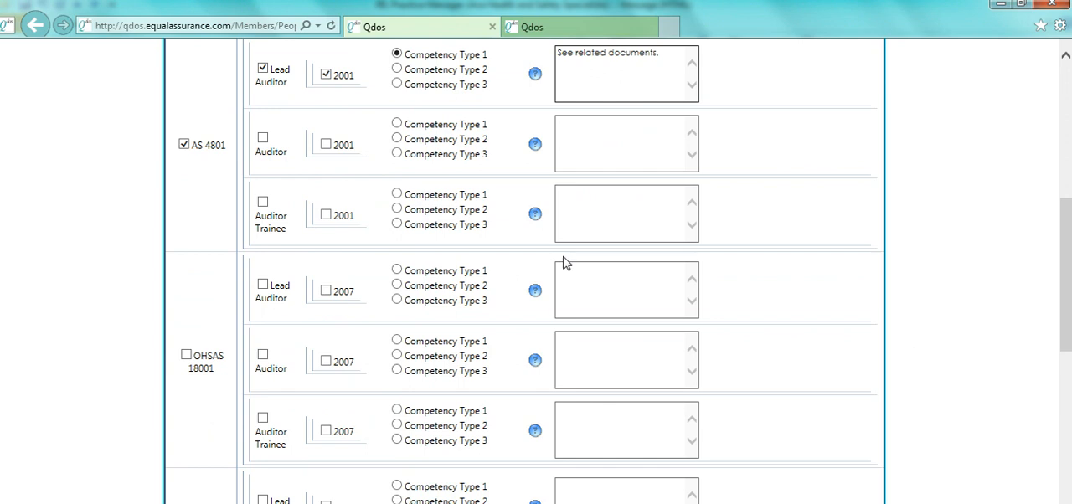
{"action": "left_click", "coordinate": [186, 355]}
{"action": "left_click", "coordinate": [263, 285]}
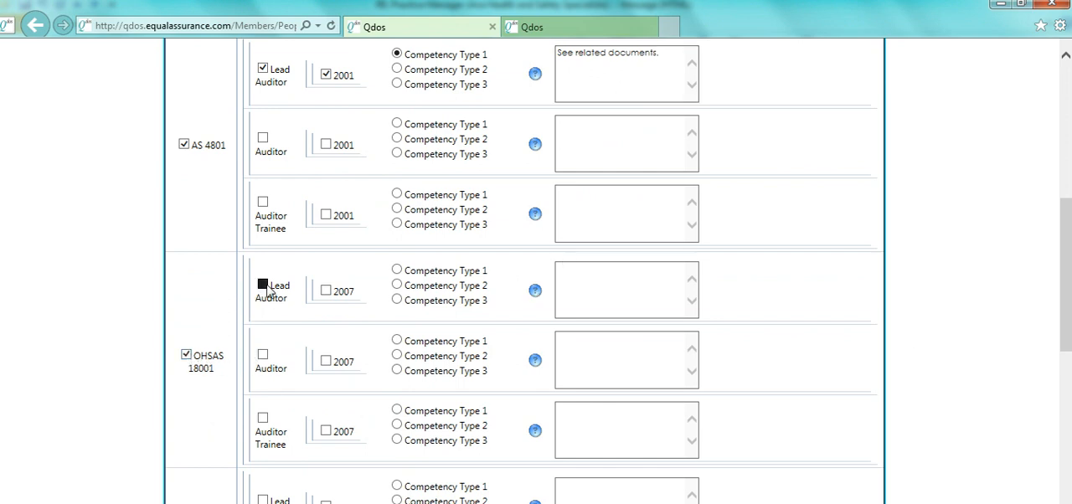
{"action": "left_click", "coordinate": [325, 290]}
{"action": "left_click", "coordinate": [608, 280]}
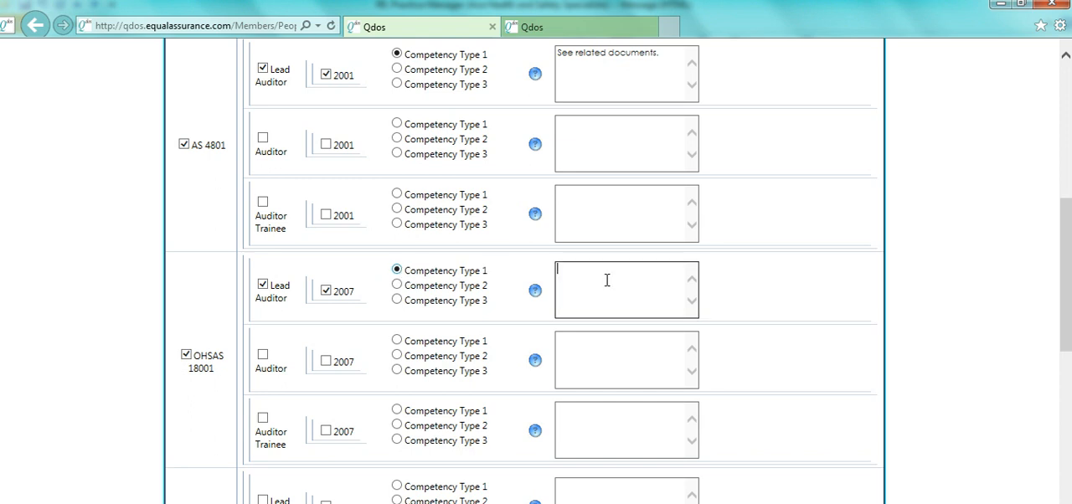
{"action": "type", "text": "See related documents."}
{"action": "left_click_drag", "start_coordinate": [1067, 286], "coordinate": [1067, 473]}
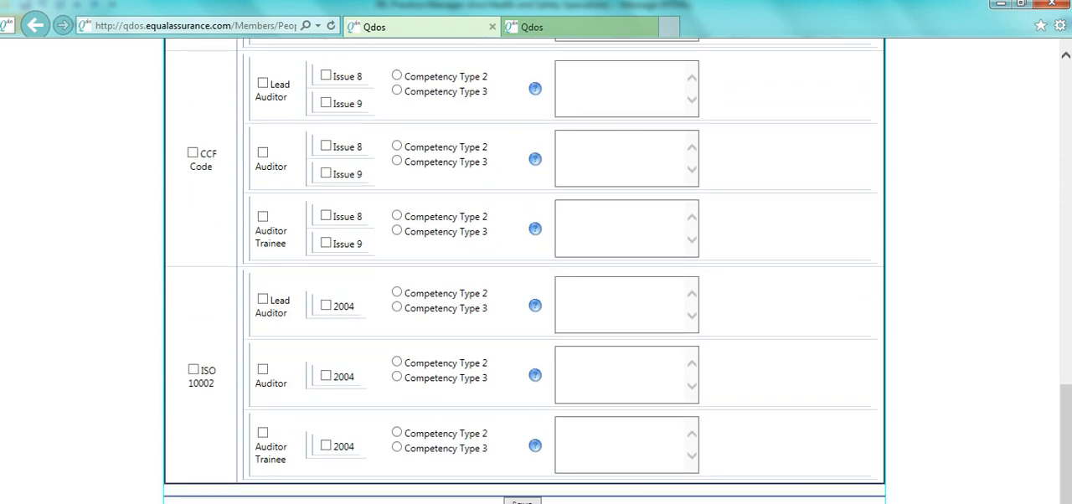
{"action": "left_click", "coordinate": [522, 502]}
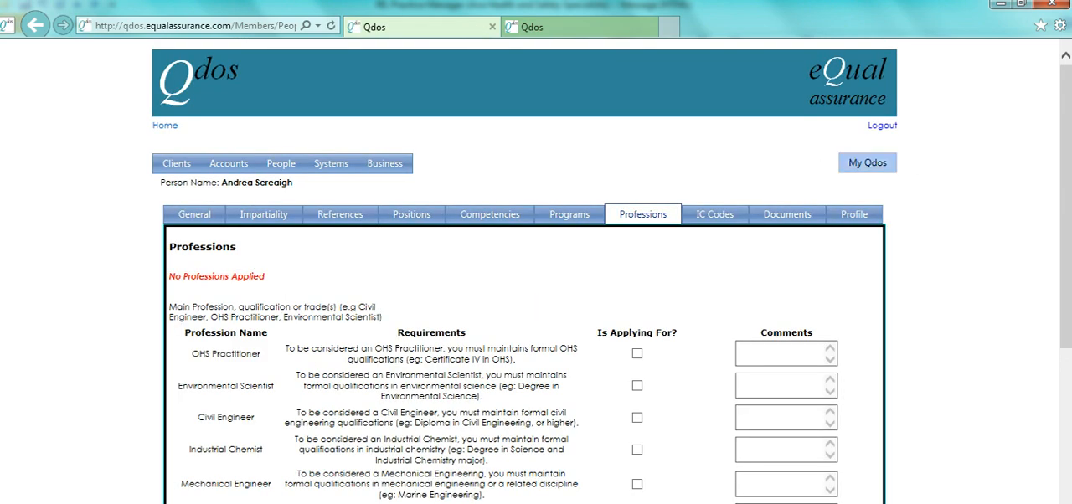
Step: Mark OHS Practitioner as the profession being applied for, with the comment "See related documents."
{"action": "left_click_drag", "start_coordinate": [1068, 204], "coordinate": [1068, 310]}
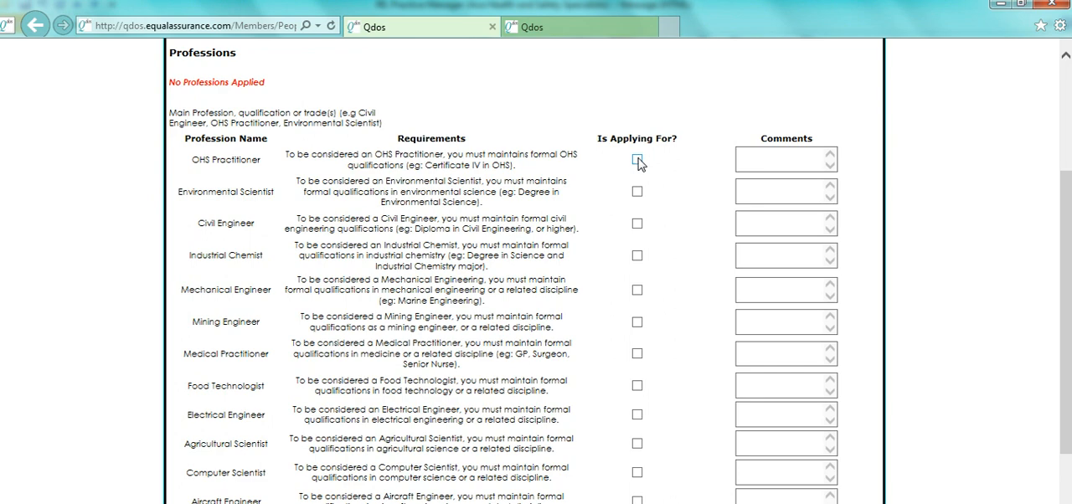
{"action": "left_click", "coordinate": [763, 160]}
{"action": "type", "text": "See related documents."}
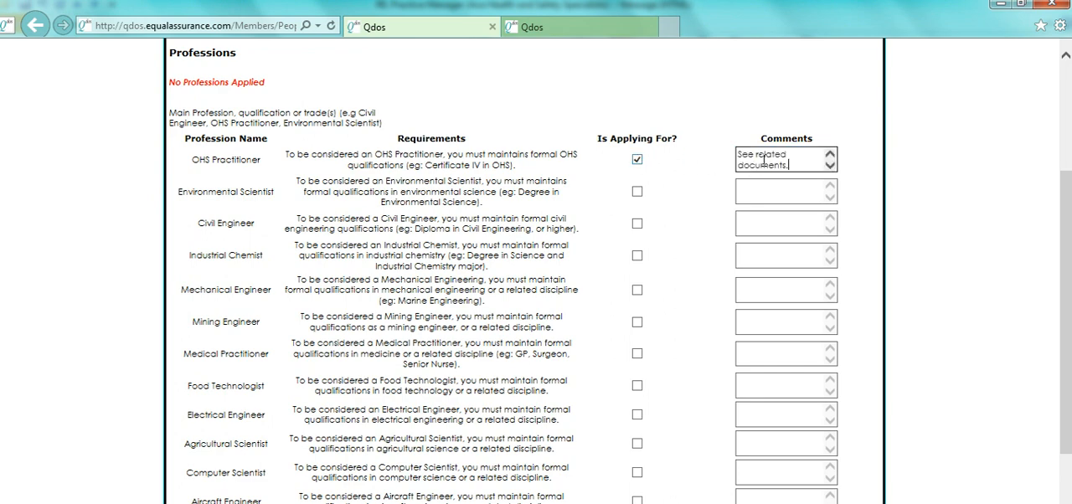
{"action": "left_click_drag", "start_coordinate": [1066, 251], "coordinate": [1066, 303]}
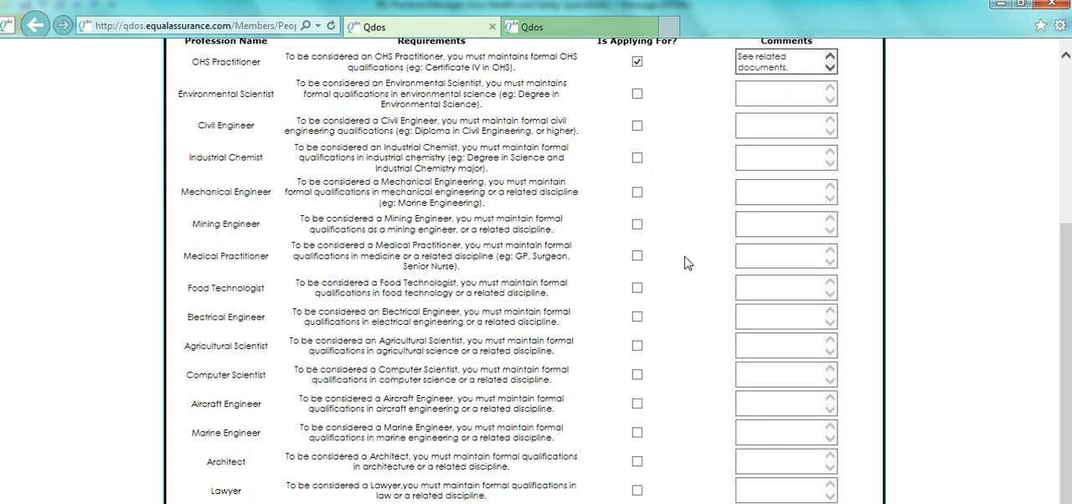
Step: Mark Medical Practitioner as a profession being applied for, with the comment "See related documents.", and submit the professions
{"action": "left_click", "coordinate": [636, 256]}
{"action": "left_click", "coordinate": [763, 254]}
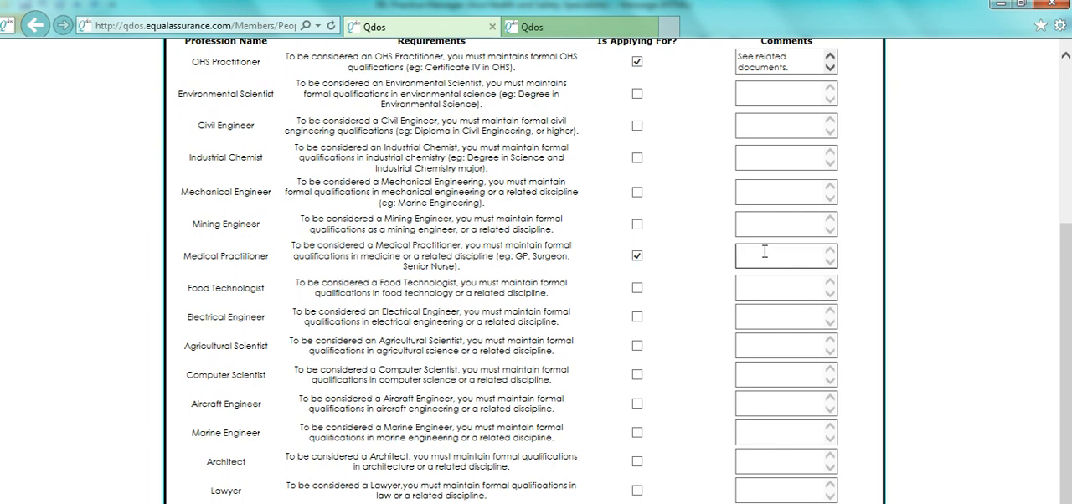
{"action": "type", "text": "See related documents."}
{"action": "scroll", "coordinate": [981, 243], "scroll_direction": "down", "scroll_amount": 1}
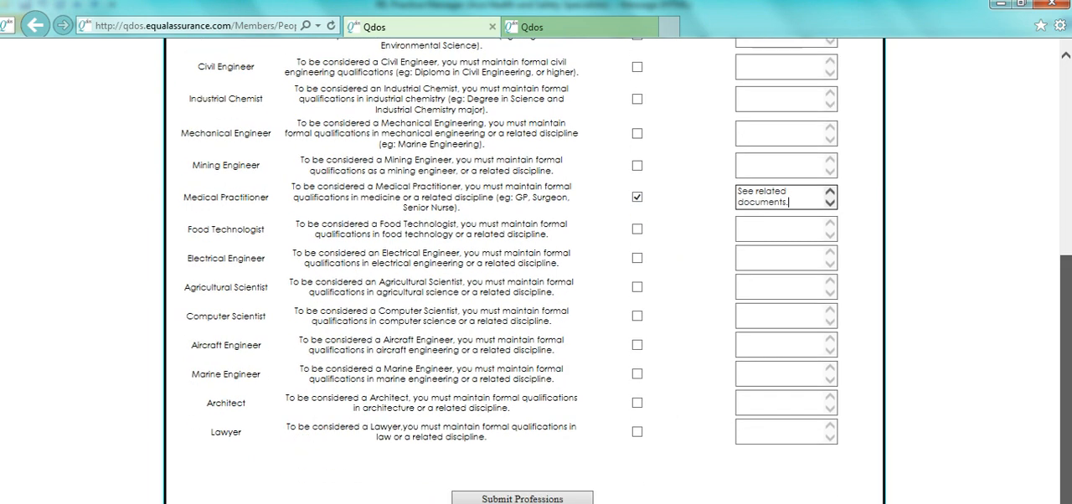
{"action": "left_click", "coordinate": [516, 497]}
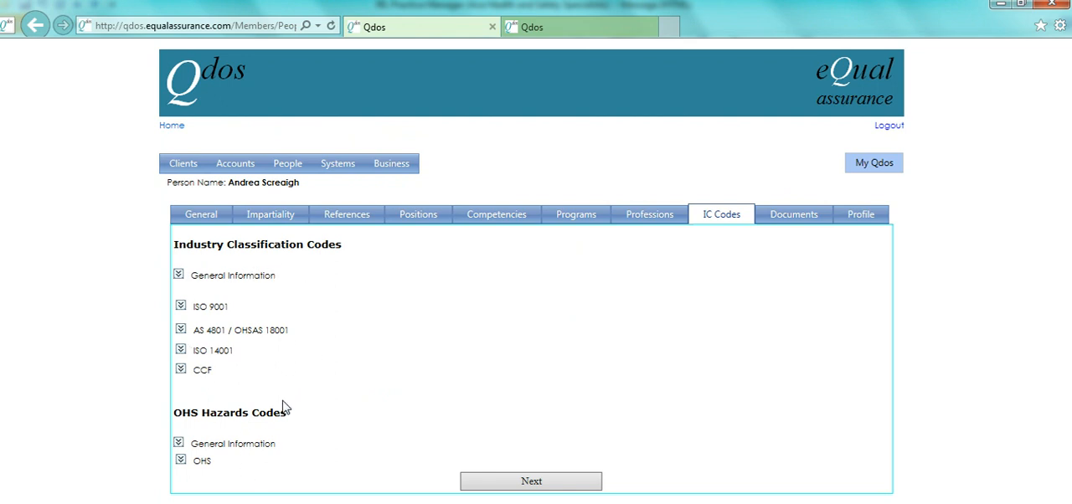
Step: Continue past the industry classification codes and upload AS CV August 2013.pdf from the person's folder under People, Australia as document type CV
{"action": "left_click", "coordinate": [550, 489]}
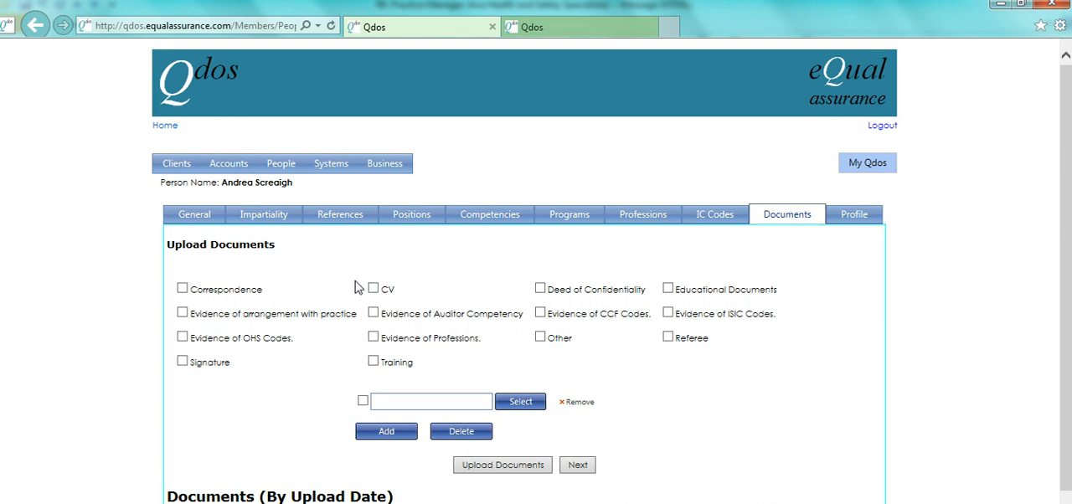
{"action": "left_click", "coordinate": [513, 410]}
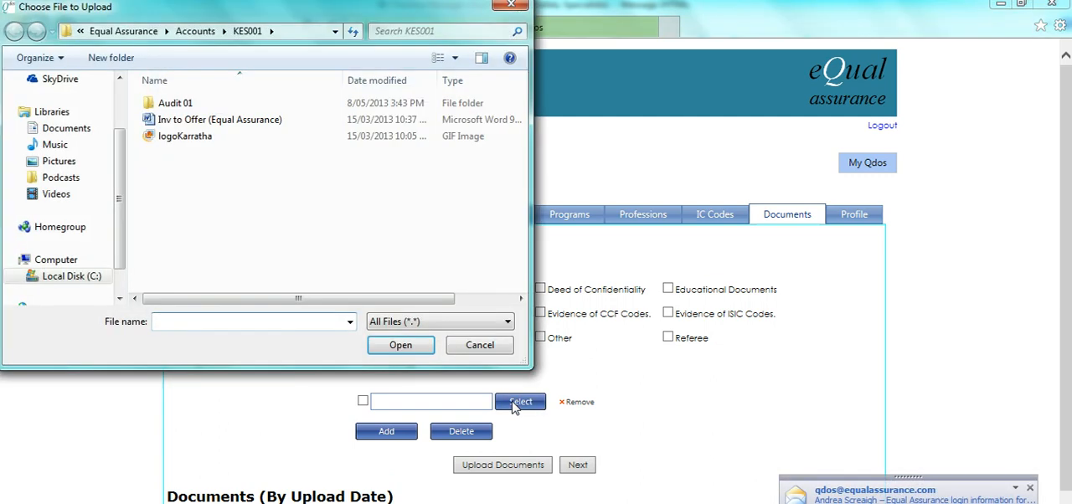
{"action": "left_click", "coordinate": [166, 31]}
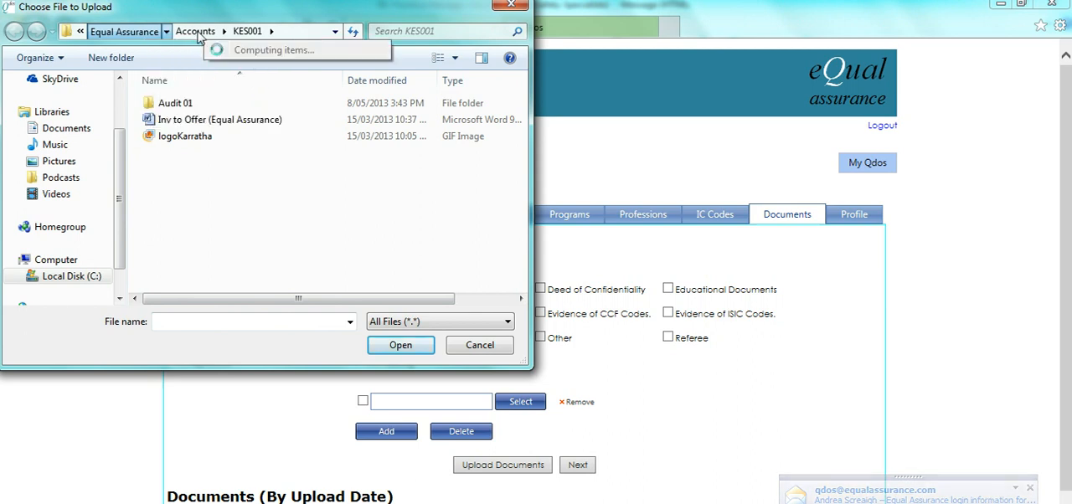
{"action": "left_click", "coordinate": [166, 31]}
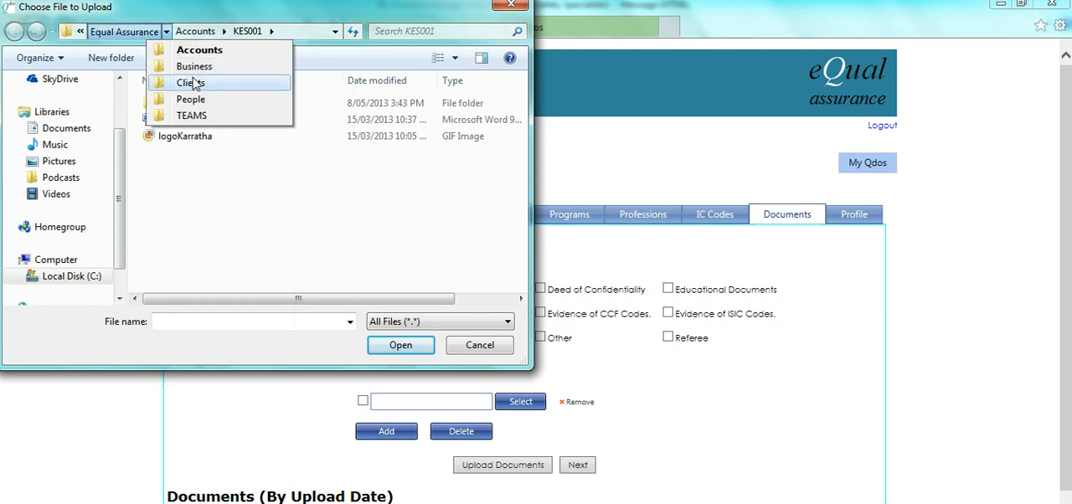
{"action": "left_click", "coordinate": [192, 99]}
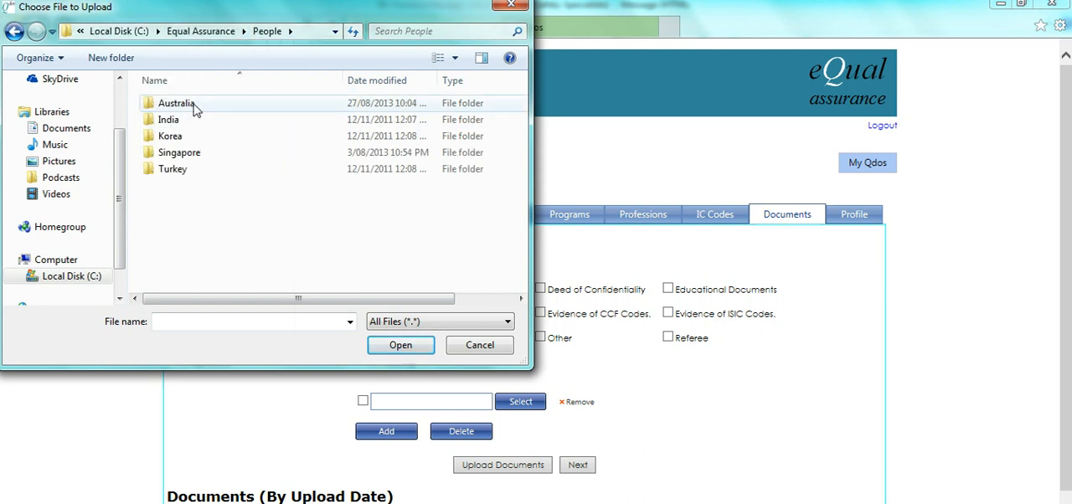
{"action": "double_click", "coordinate": [194, 109]}
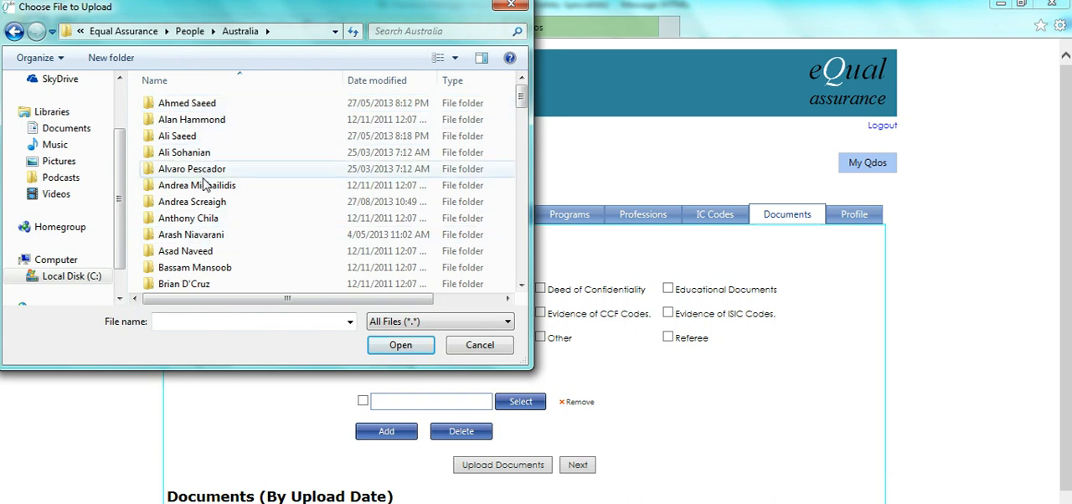
{"action": "double_click", "coordinate": [204, 206]}
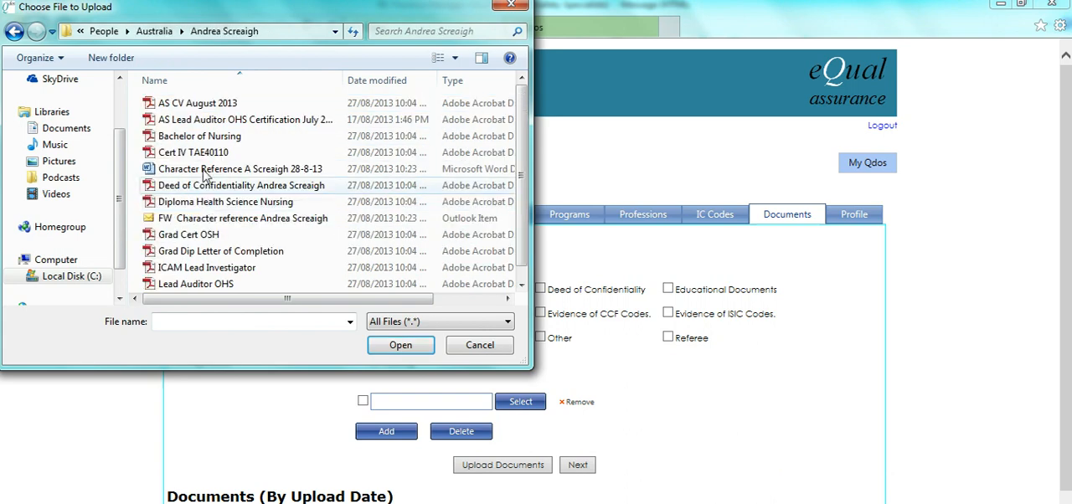
{"action": "left_click", "coordinate": [234, 108]}
{"action": "double_click", "coordinate": [234, 107]}
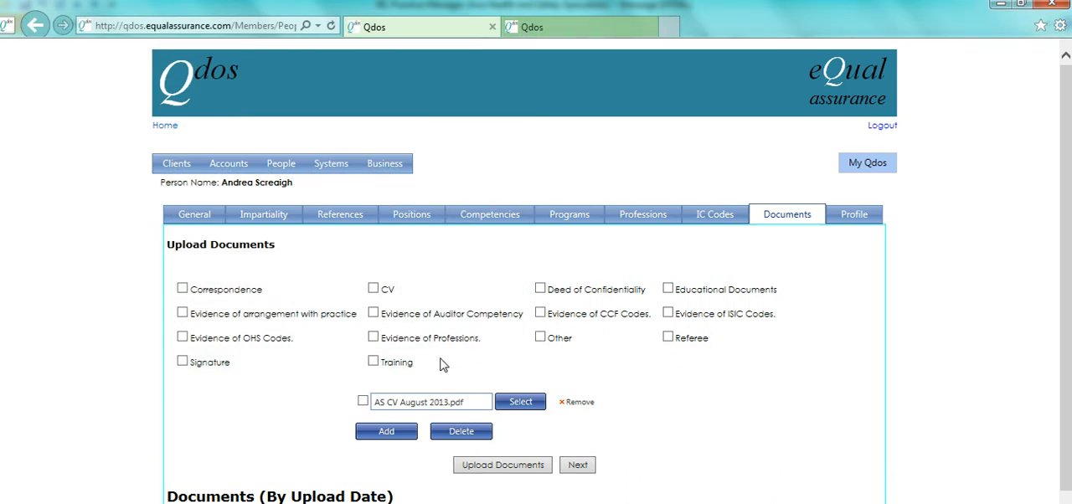
{"action": "left_click", "coordinate": [373, 289]}
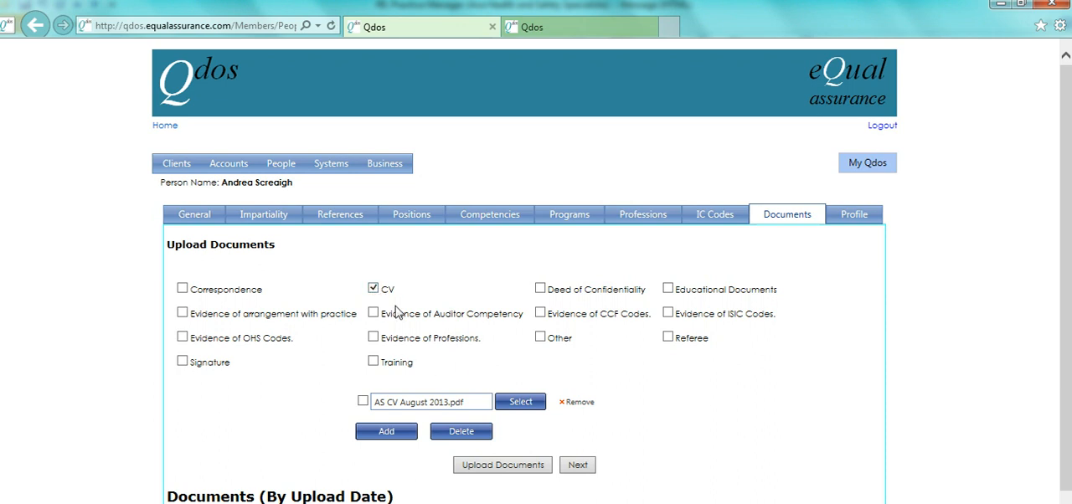
{"action": "left_click", "coordinate": [527, 472]}
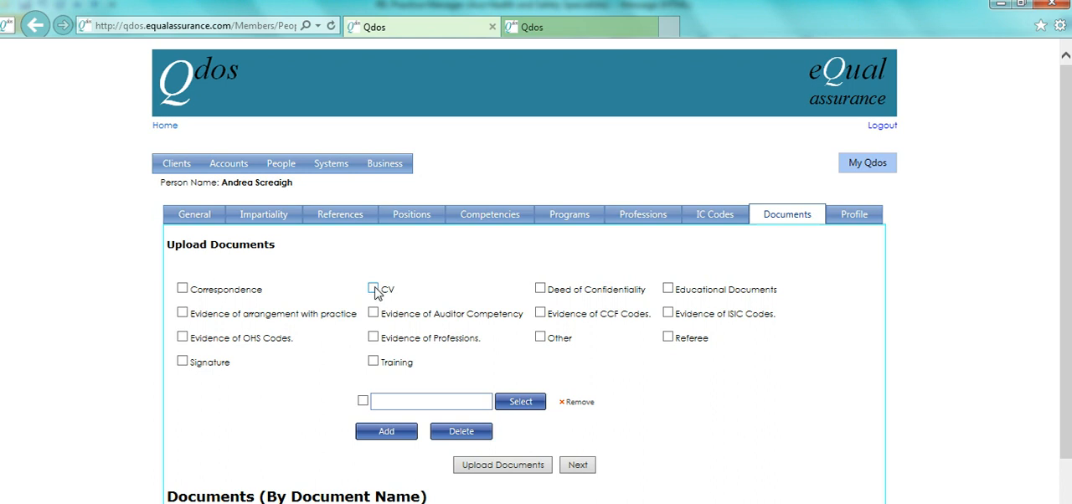
Step: Upload the AS Lead Auditor OHS Certification July 2013 file as Evidence of Auditor Competency
{"action": "scroll", "coordinate": [929, 225], "scroll_direction": "down", "scroll_amount": 3}
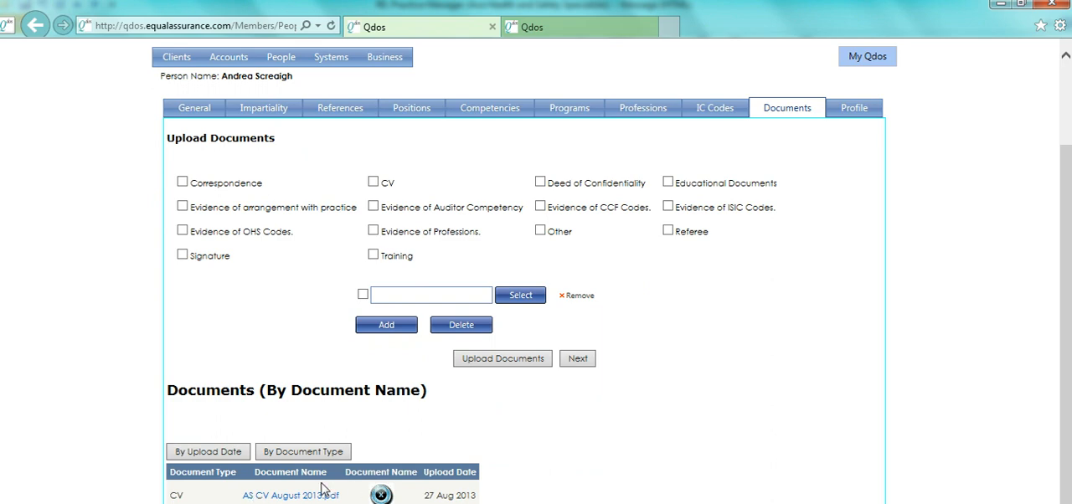
{"action": "left_click", "coordinate": [529, 299]}
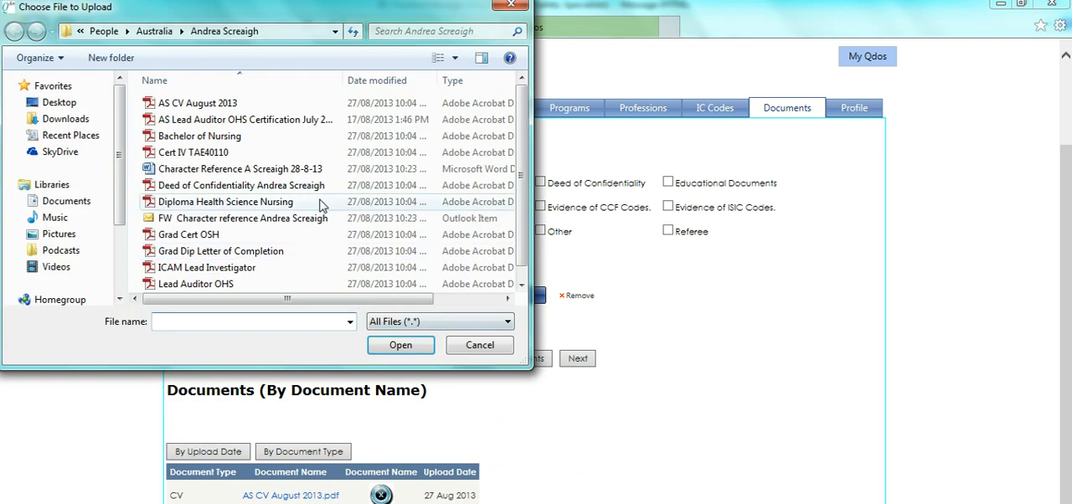
{"action": "double_click", "coordinate": [157, 123]}
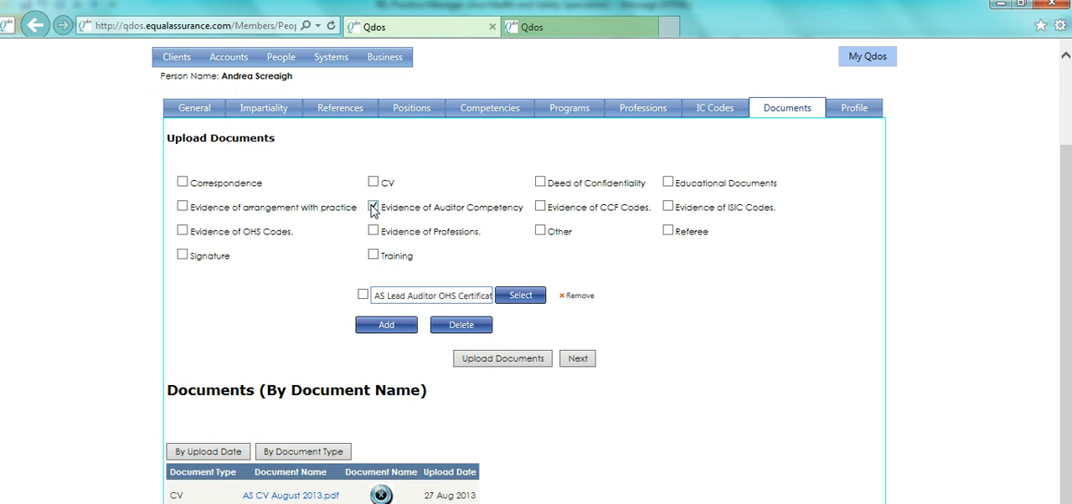
{"action": "left_click", "coordinate": [494, 367]}
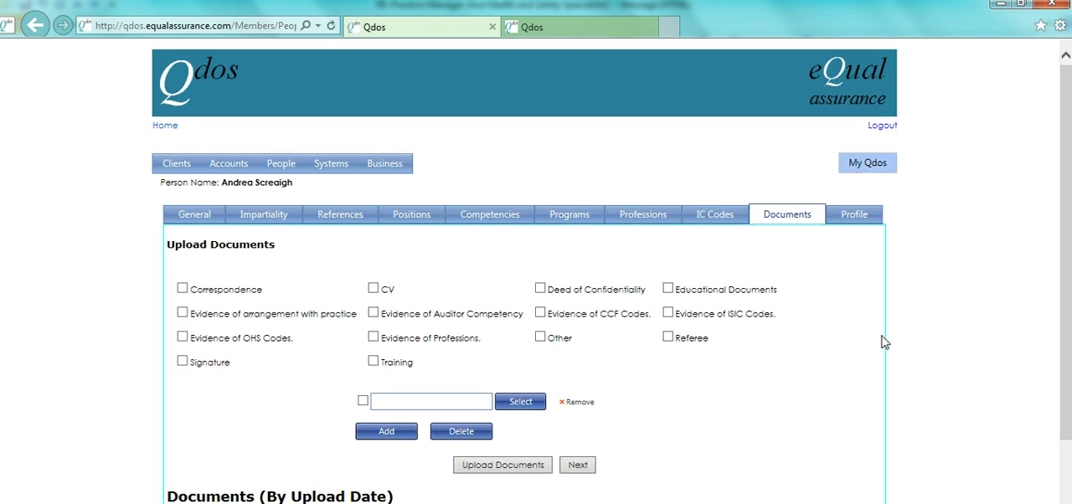
Step: Open the person's profile at the Credentials field, switch to the Notepad notes and select the full list of credentials
{"action": "left_click", "coordinate": [863, 219]}
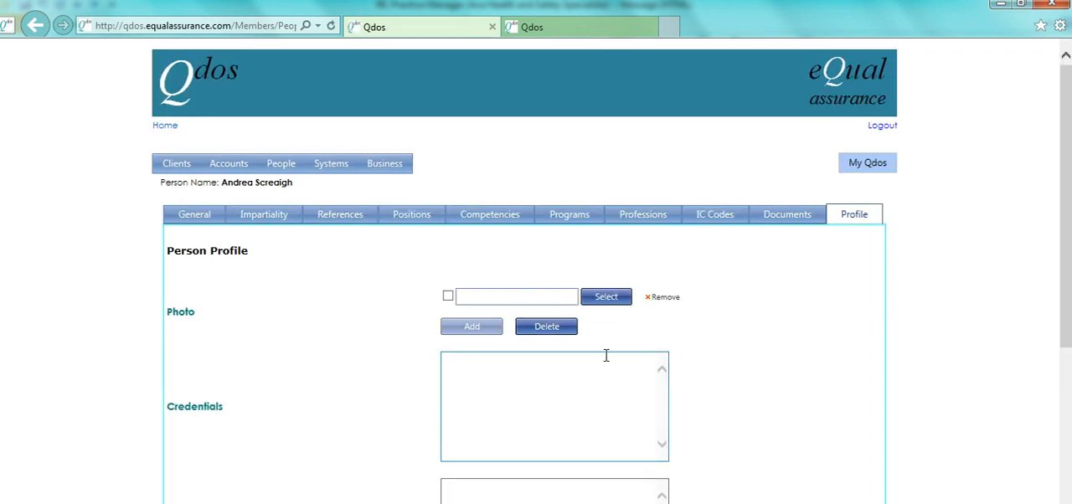
{"action": "left_click", "coordinate": [591, 416]}
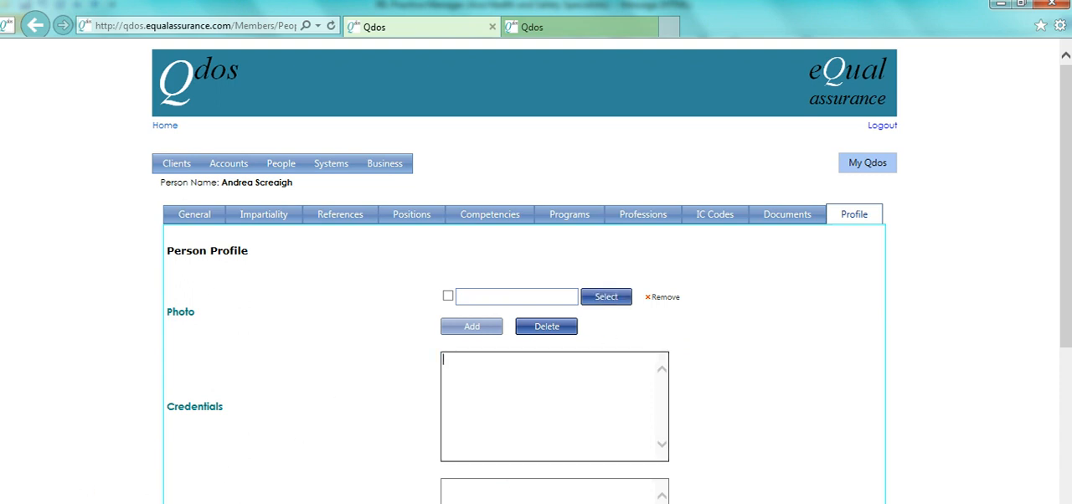
{"action": "mouse_move", "coordinate": [65, 503]}
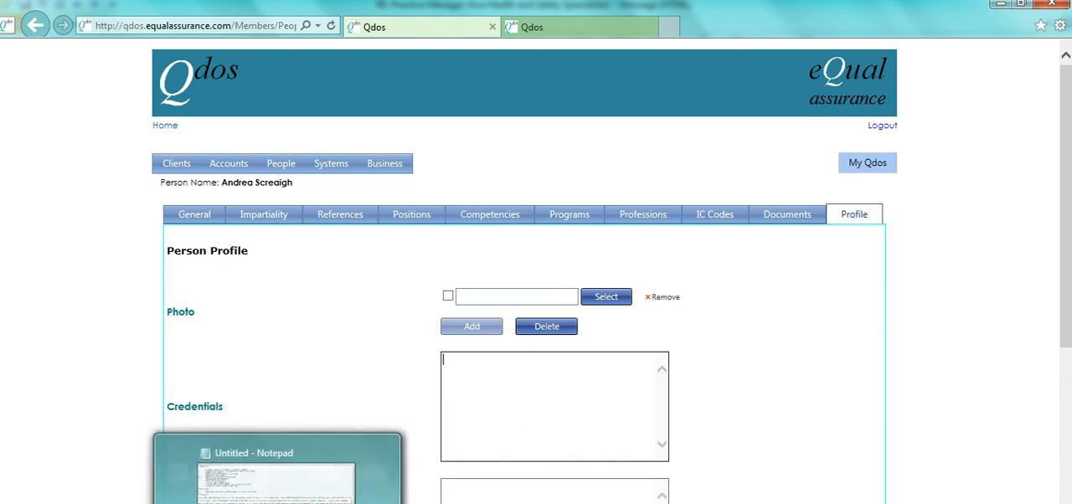
{"action": "left_click", "coordinate": [287, 503]}
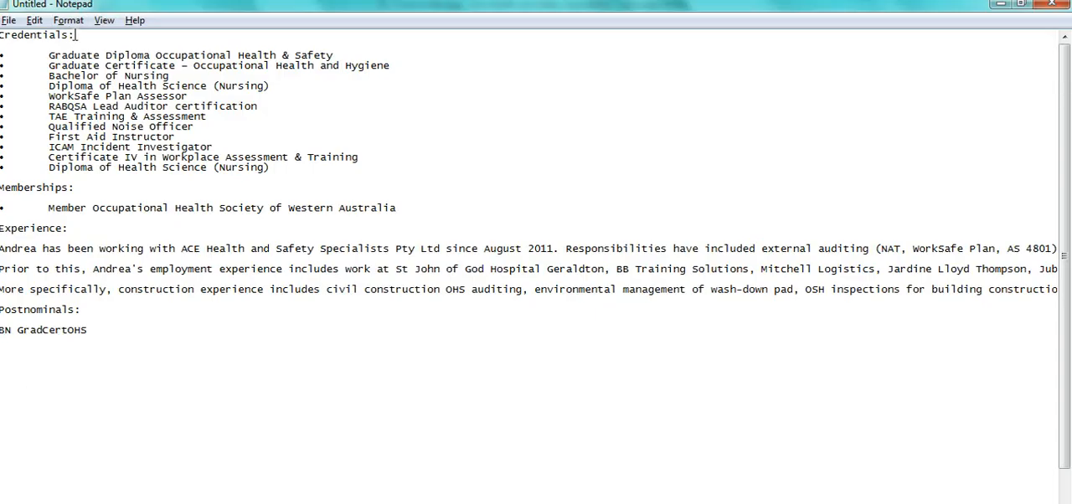
{"action": "key", "text": "shift+Down"}
{"action": "key", "text": "shift+Down"}
{"action": "key", "text": "shift+Down"}
{"action": "key", "text": "shift+Down"}
{"action": "key", "text": "shift+Down"}
{"action": "key", "text": "shift+Down"}
{"action": "key", "text": "shift+Down"}
{"action": "key", "text": "shift+Down"}
{"action": "key", "text": "shift+Down"}
{"action": "key", "text": "shift+Down"}
{"action": "key", "text": "shift+Down"}
{"action": "key", "text": "shift+Down"}
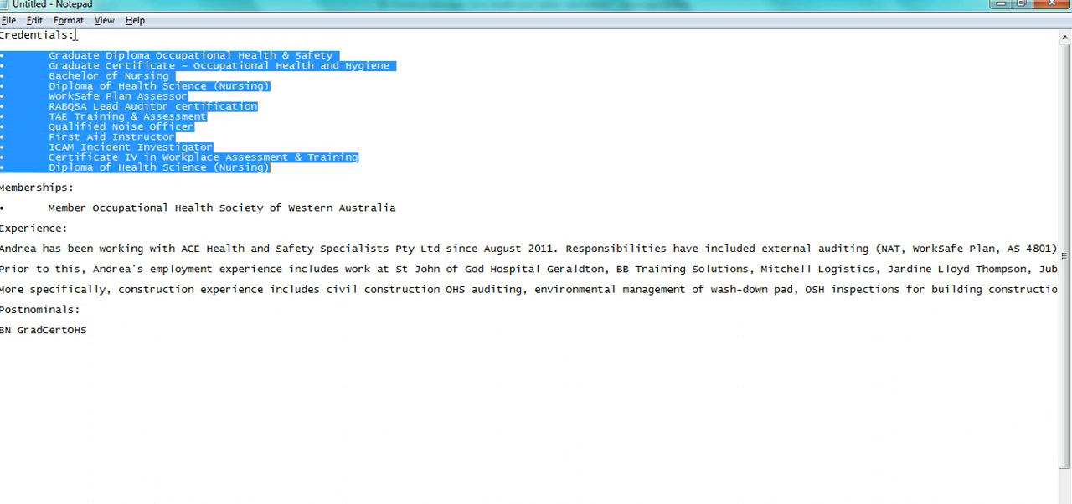
Step: Switch from the Notepad notes back to the person's profile in Qdos
{"action": "key", "text": "alt+Tab"}
{"action": "key", "text": "alt+Tab"}
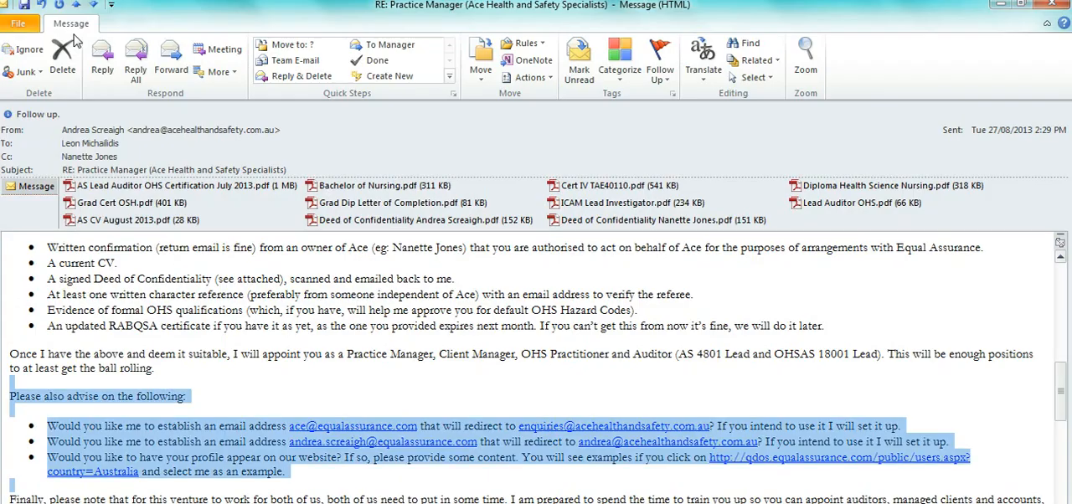
{"action": "key", "text": "alt+Tab"}
{"action": "key", "text": "Tab"}
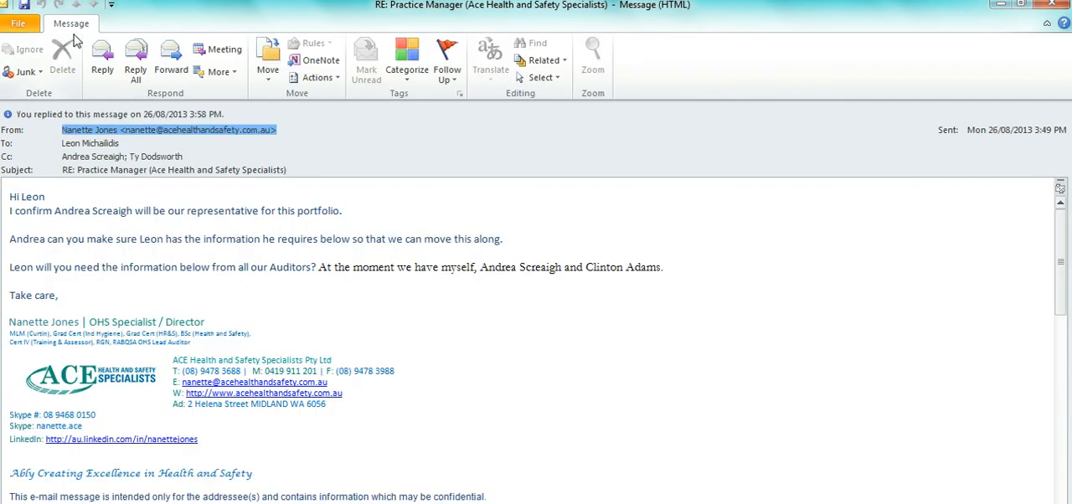